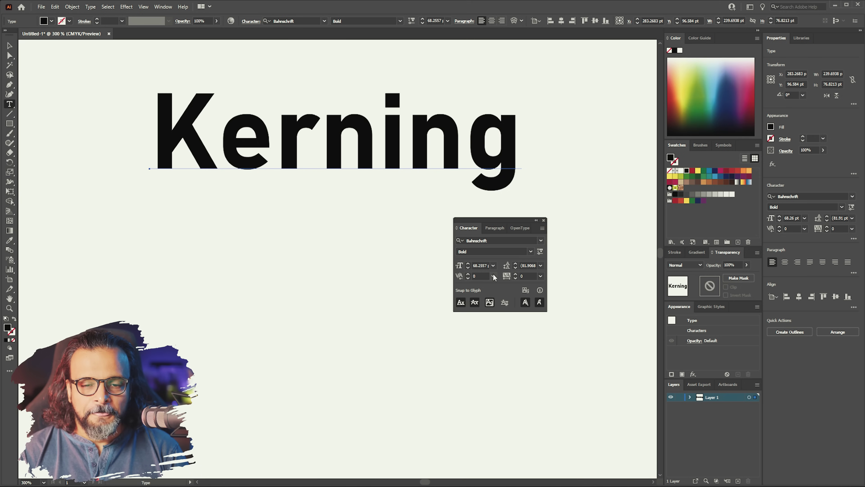
# Try Auto and Optical kerning on the word "Kerning" and return its kerning to 0
pyautogui.click(503, 285)
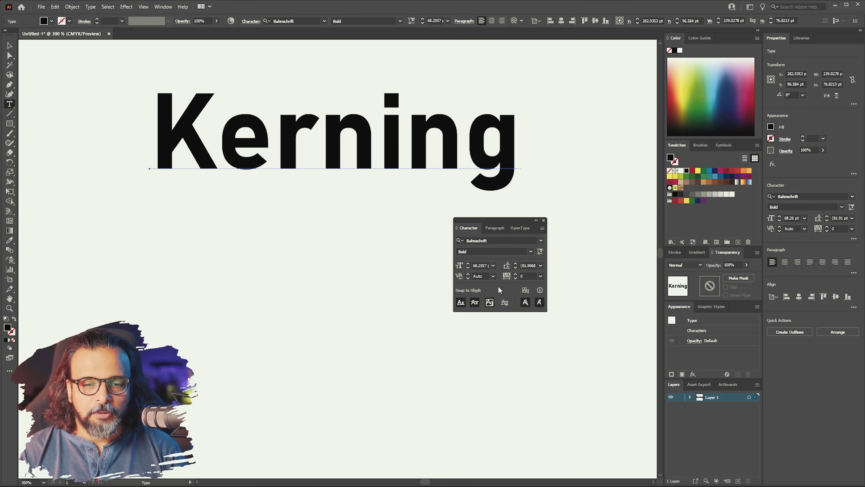
pyautogui.click(494, 276)
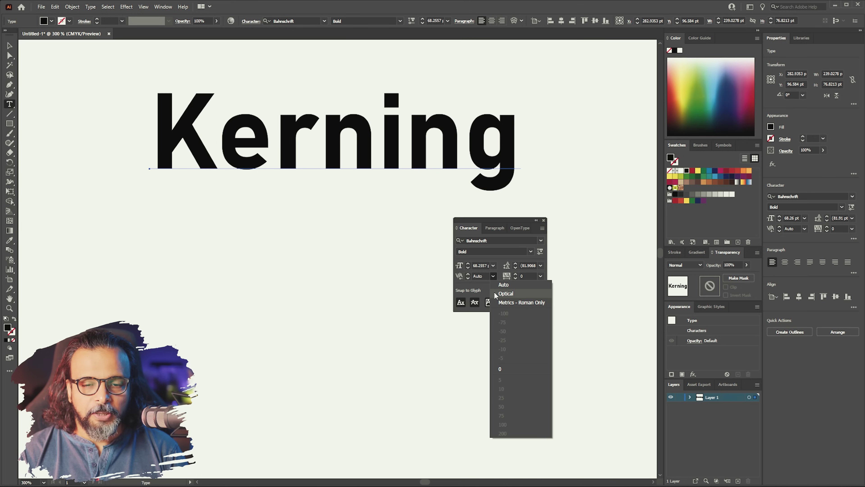
pyautogui.click(506, 293)
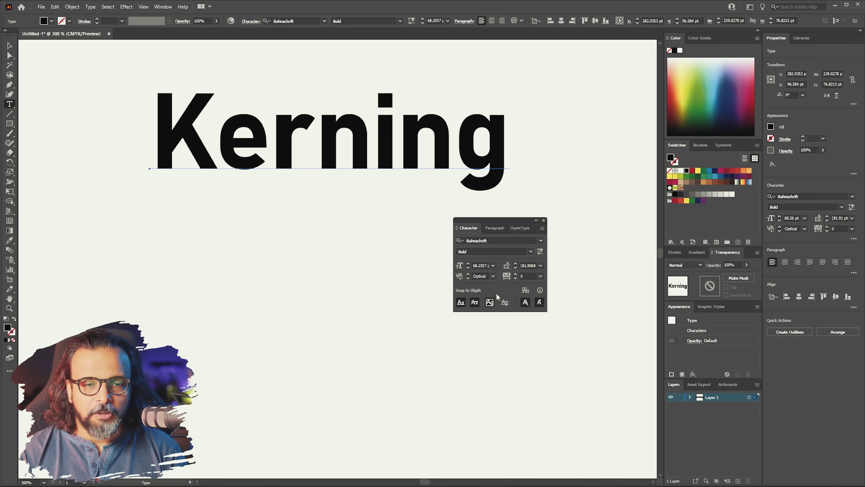
pyautogui.click(492, 277)
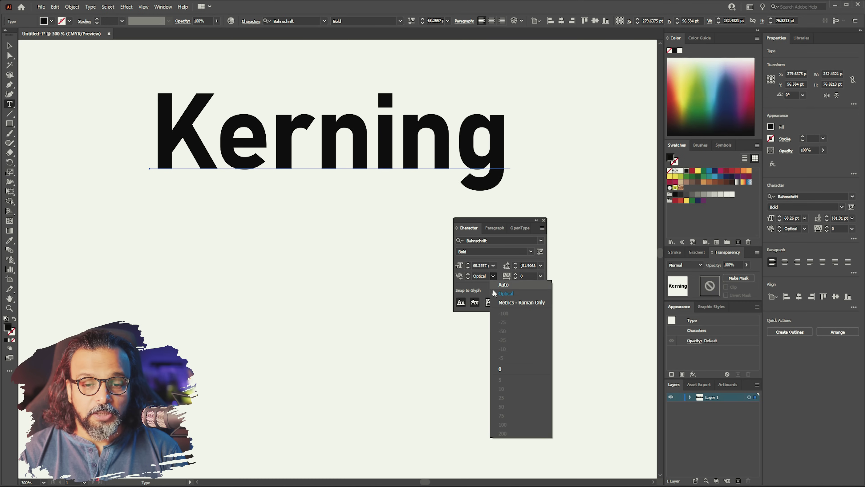
pyautogui.click(502, 368)
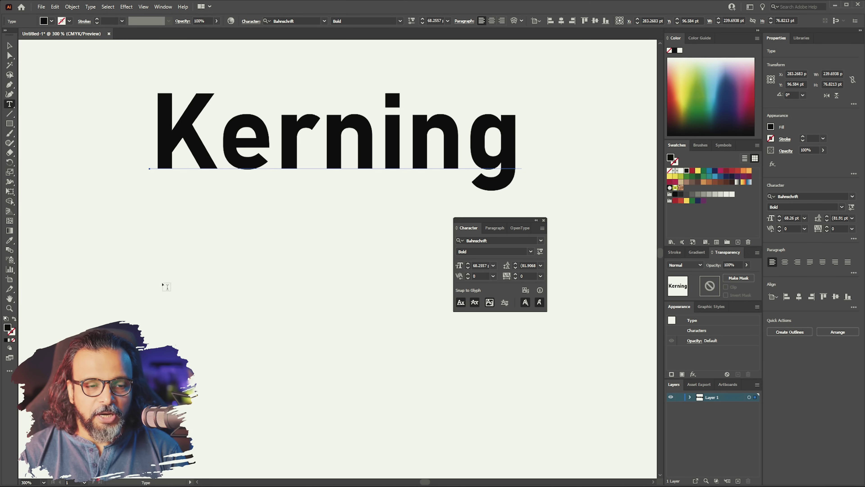
# Add a new point text reading "Test" at 60 pt below the word "Kerning"
pyautogui.click(166, 288)
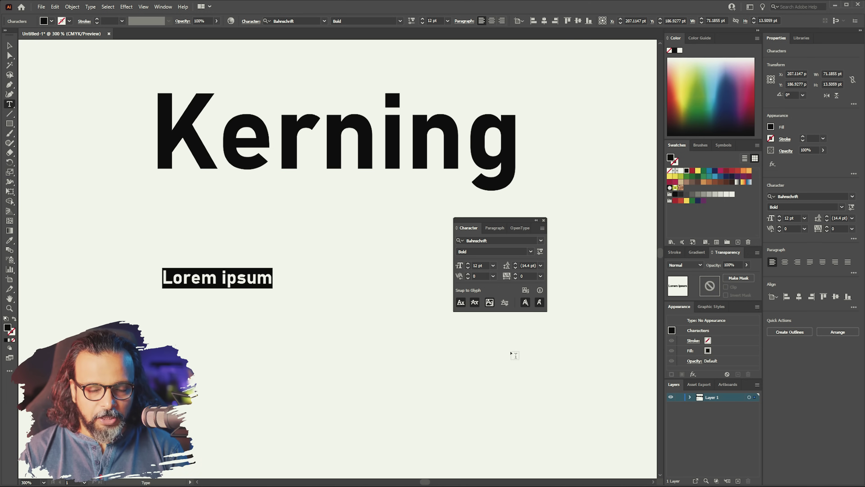
pyautogui.click(492, 265)
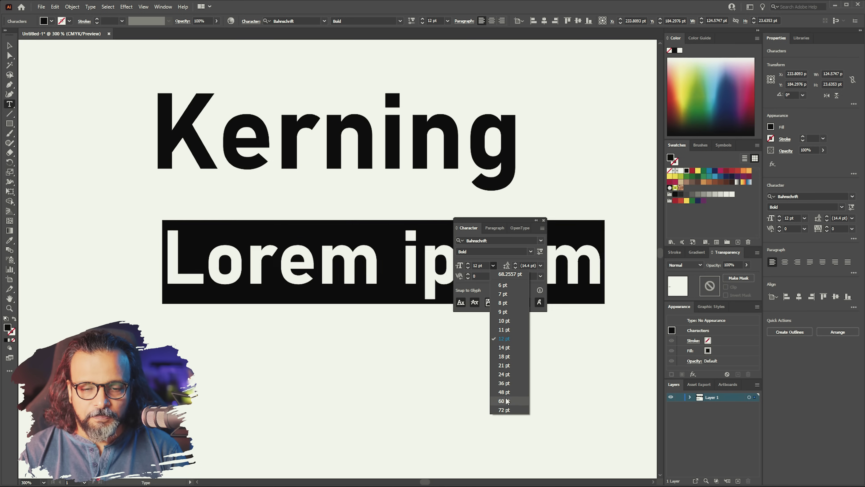
pyautogui.click(508, 400)
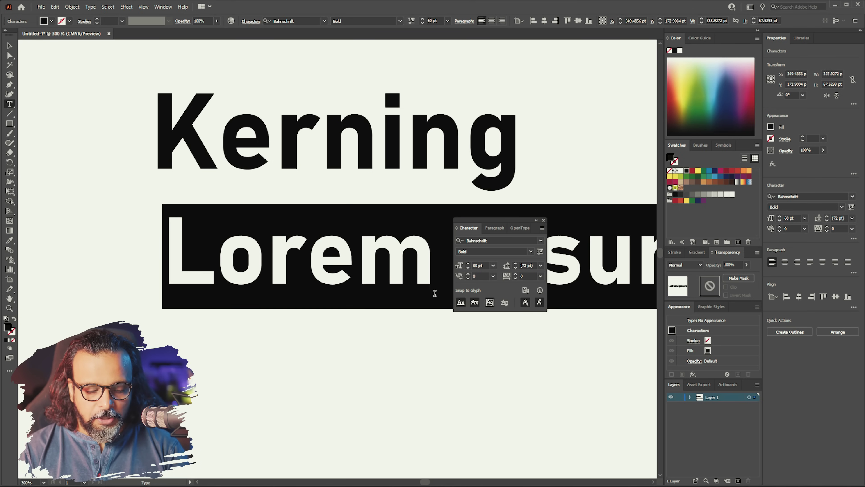
pyautogui.write('tE')
pyautogui.press('BackSpace')
pyautogui.press('BackSpace')
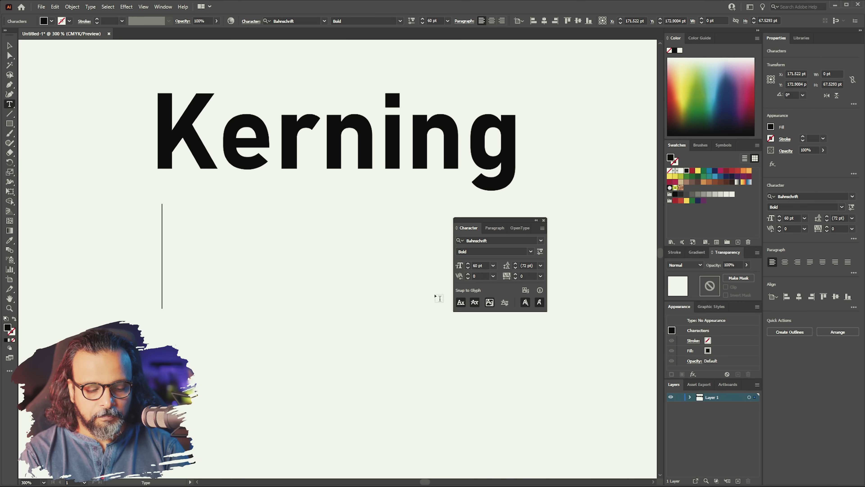
pyautogui.write('Test')
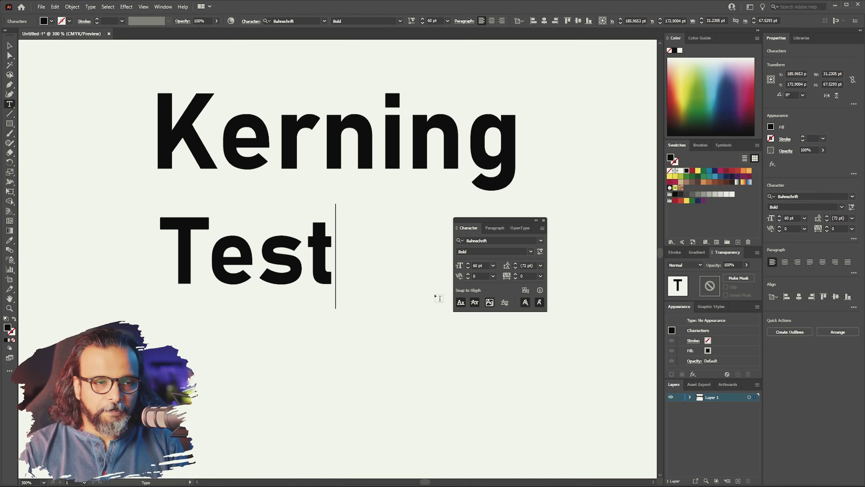
# Enlarge the "Test" text to about 97 pt and reposition it below "Kerning"
pyautogui.click(10, 45)
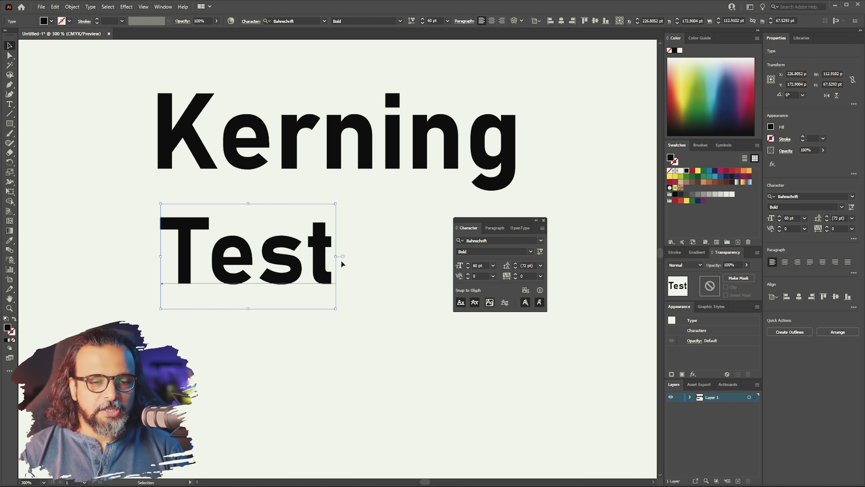
pyautogui.moveTo(335, 309); pyautogui.dragTo(444, 374)
pyautogui.moveTo(364, 299); pyautogui.dragTo(350, 298)
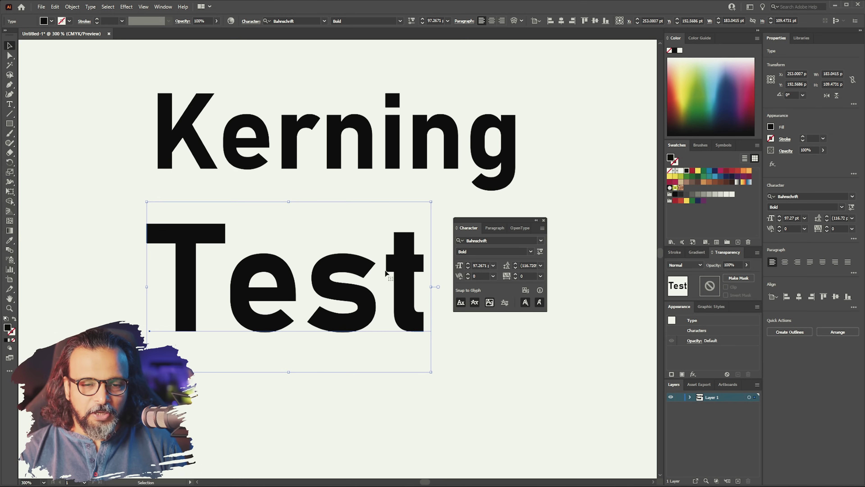
# Apply Auto kerning to the word "Test" and switch it to Optical for comparison
pyautogui.click(493, 276)
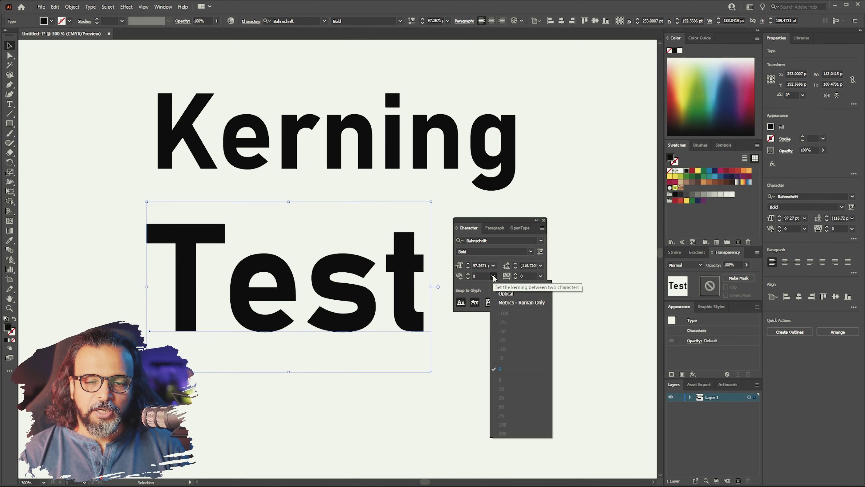
pyautogui.click(503, 284)
pyautogui.click(493, 276)
pyautogui.click(497, 294)
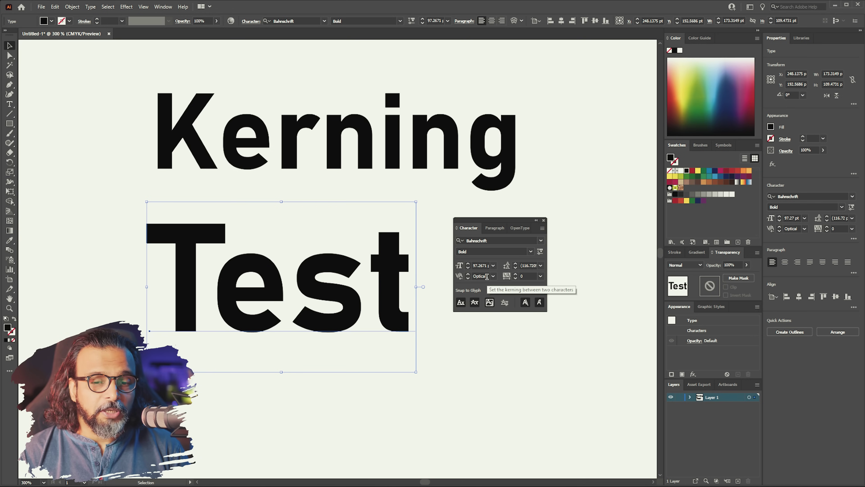
# Place the text cursor between the T and e of "Test" and try kerning values of -50 and -100
pyautogui.click(494, 277)
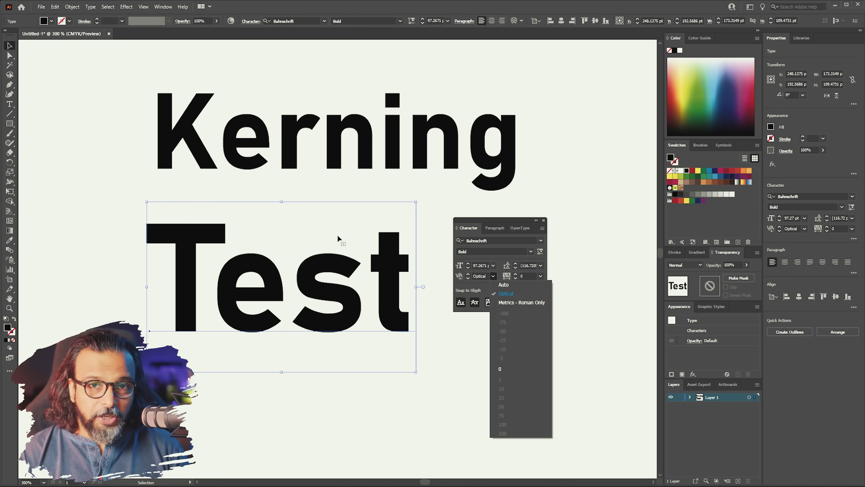
pyautogui.click(233, 280)
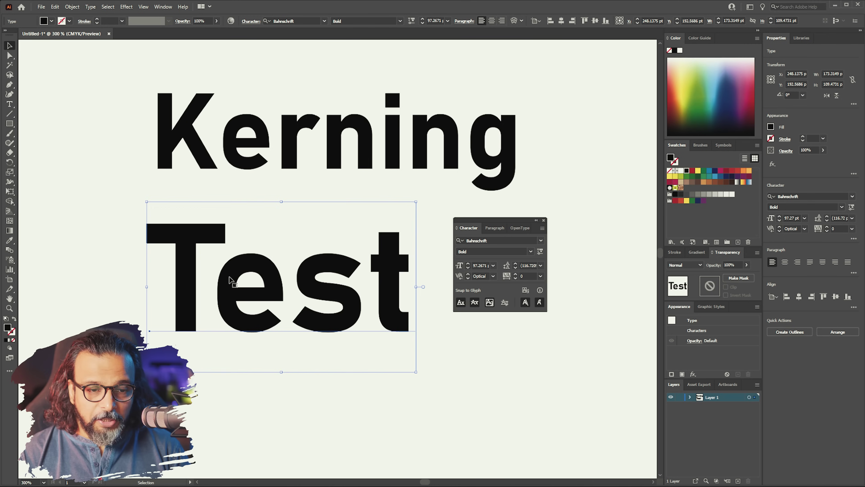
pyautogui.doubleClick(228, 281)
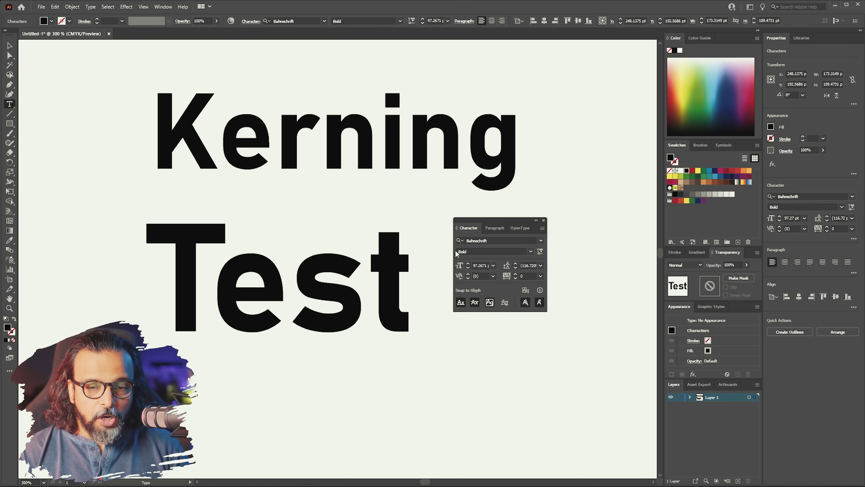
pyautogui.click(494, 276)
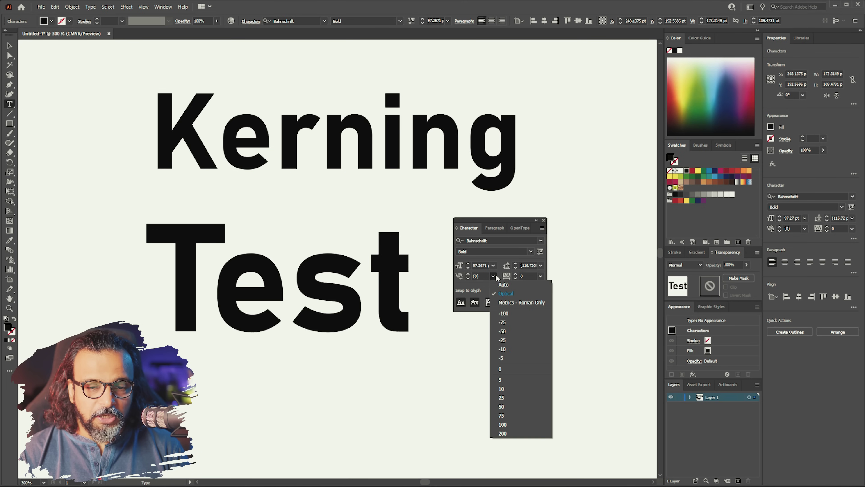
pyautogui.click(503, 333)
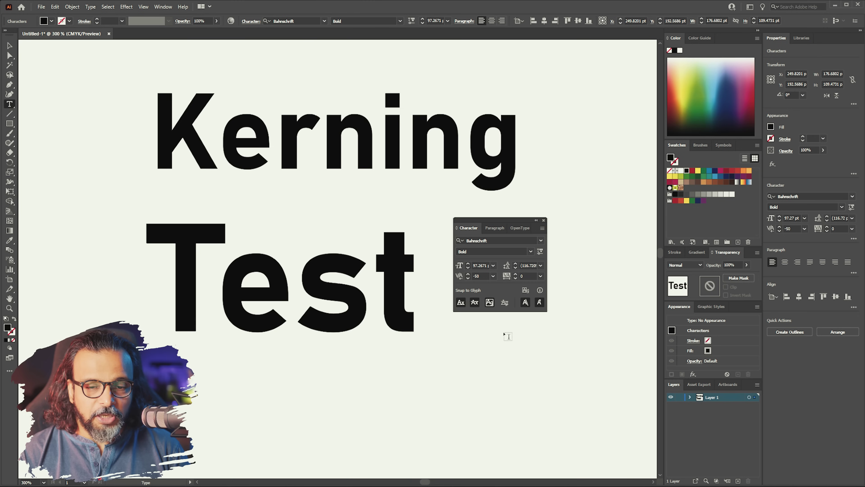
pyautogui.click(493, 276)
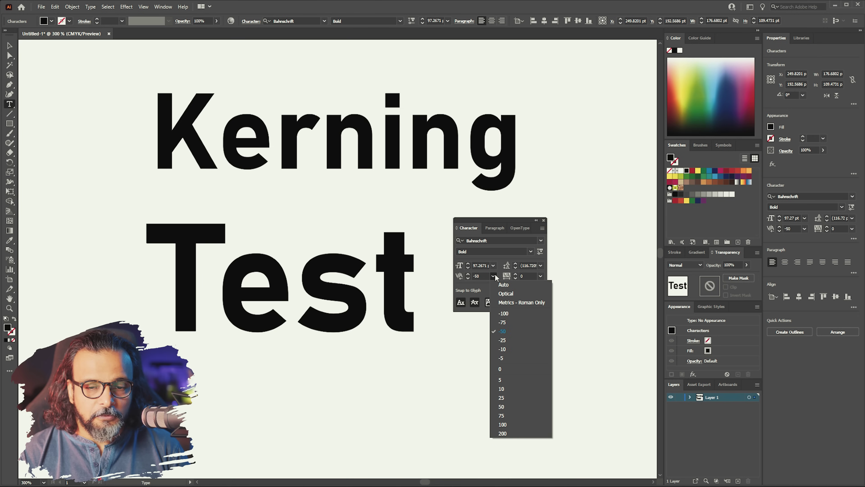
pyautogui.click(505, 426)
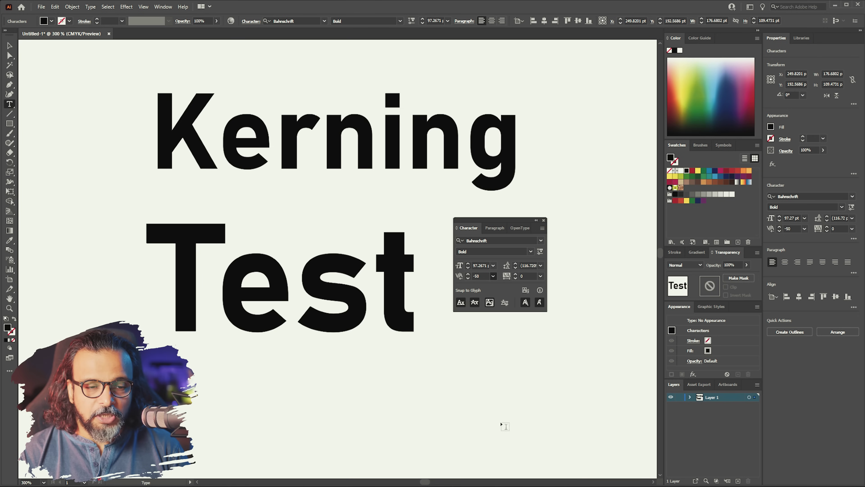
pyautogui.click(494, 277)
pyautogui.click(504, 313)
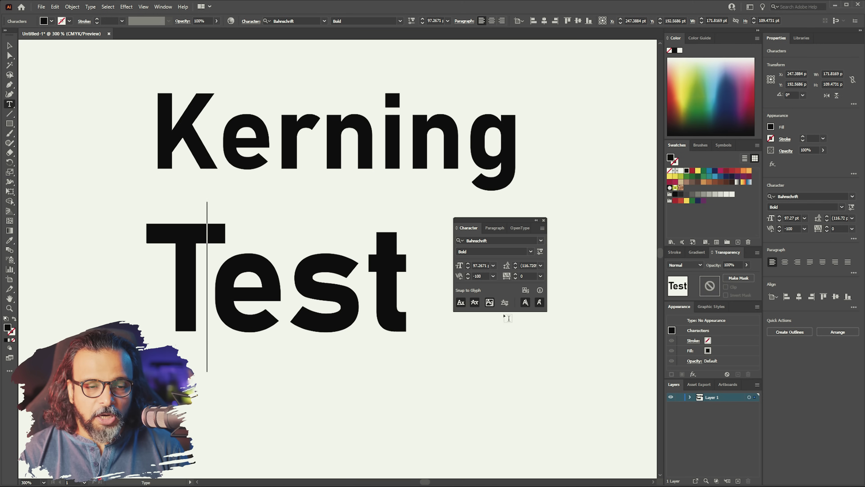
# Fine-tune the kerning between the T and e of "Test" to -128 and finish editing the text
pyautogui.click(485, 276)
pyautogui.scroll(-5, 485, 277)
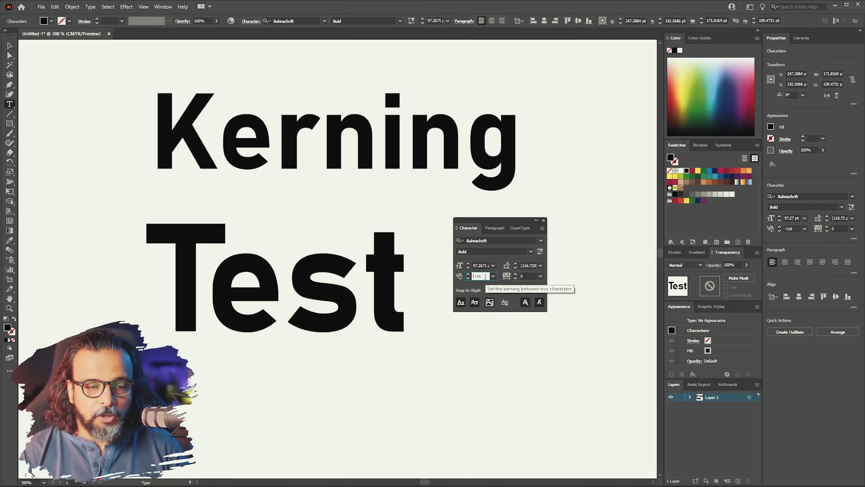
pyautogui.scroll(-5, 485, 277)
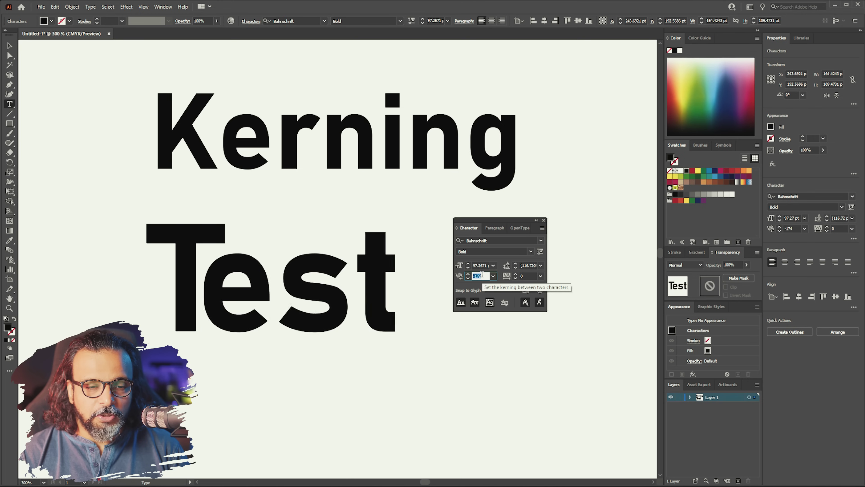
pyautogui.scroll(5, 482, 276)
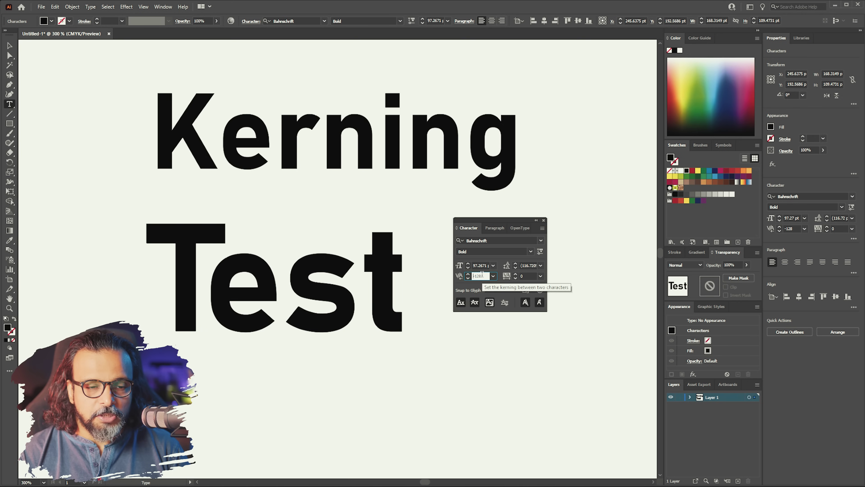
pyautogui.press('Escape')
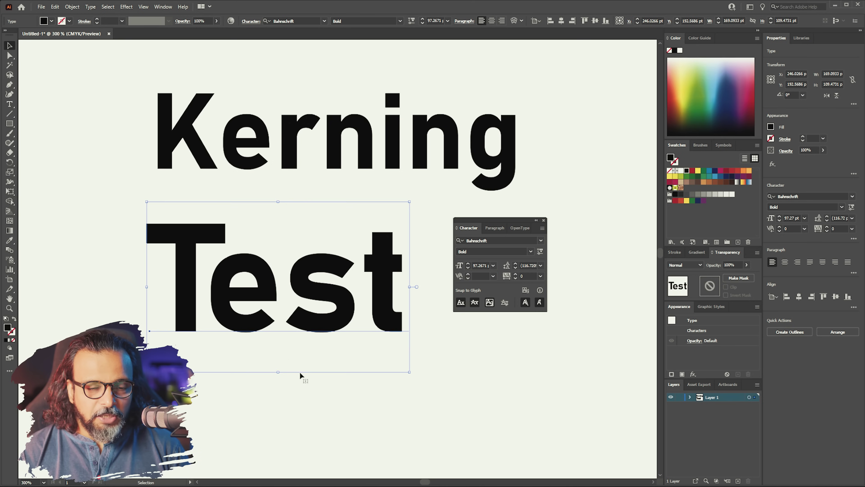
# Select the whole "Test" text object and reset its kerning to 0
pyautogui.click(306, 403)
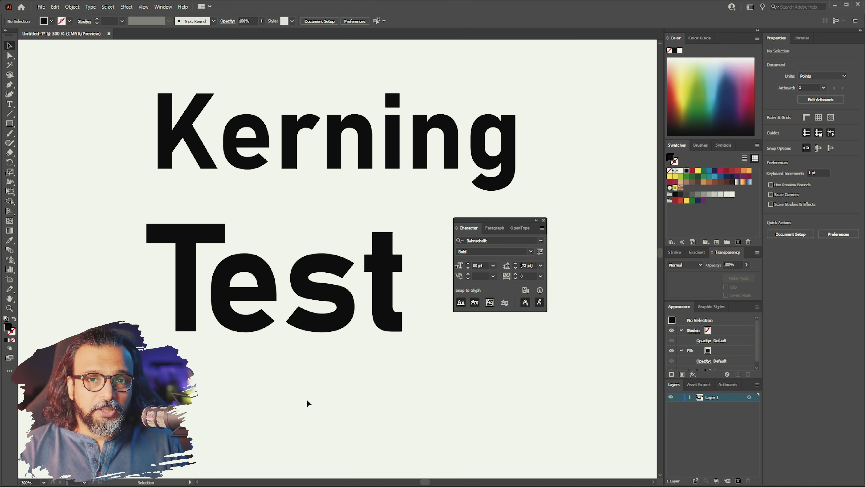
pyautogui.click(388, 320)
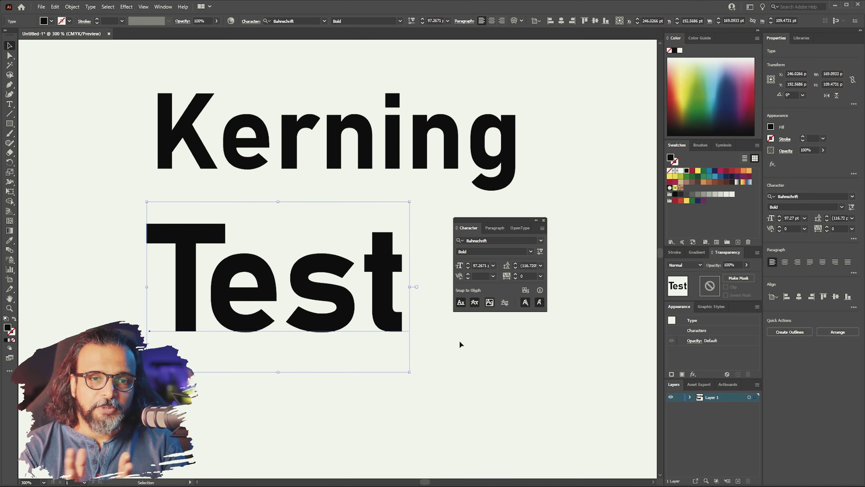
pyautogui.doubleClick(359, 275)
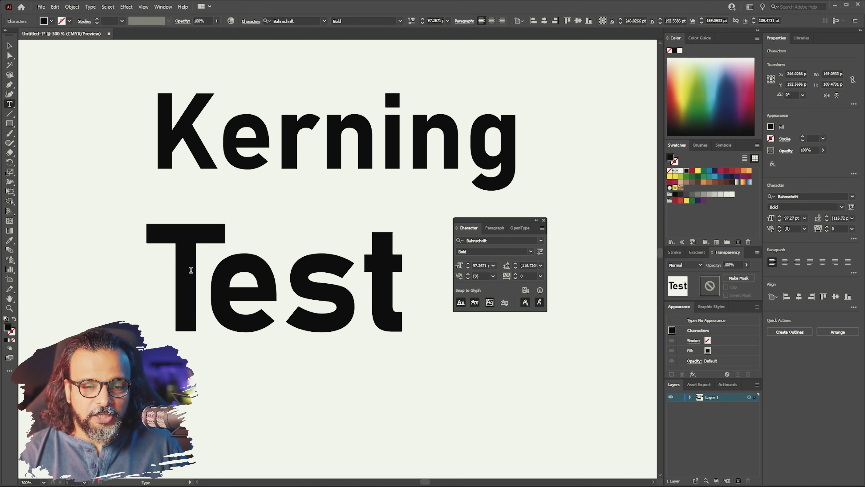
pyautogui.click(10, 46)
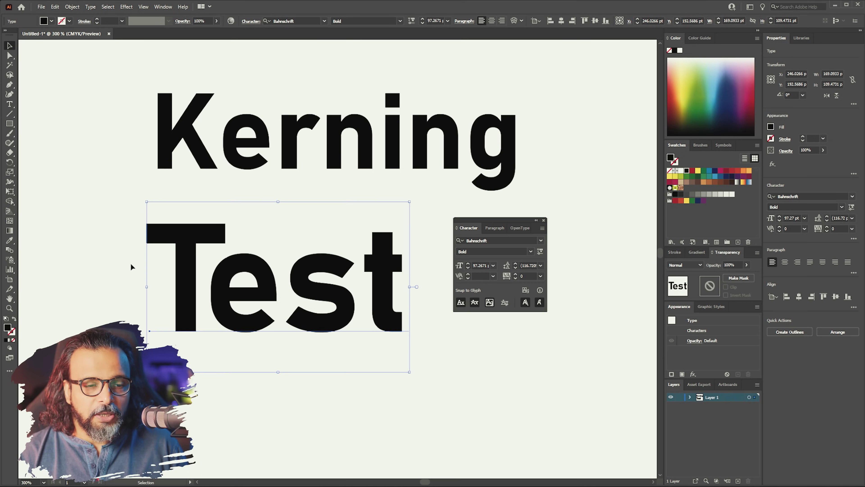
pyautogui.click(492, 276)
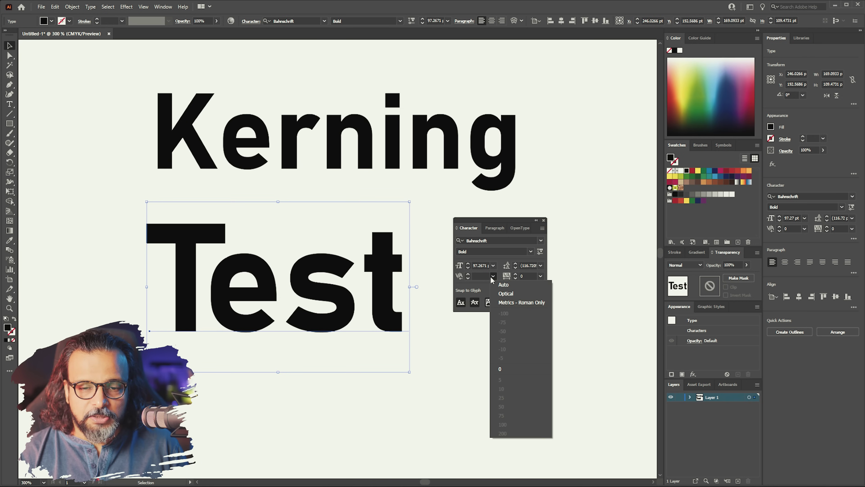
pyautogui.click(506, 375)
# Draw a narrow vertical rectangle about 5.2 by 133 pt between the s and t of "Test" and fill it red
pyautogui.press('m')
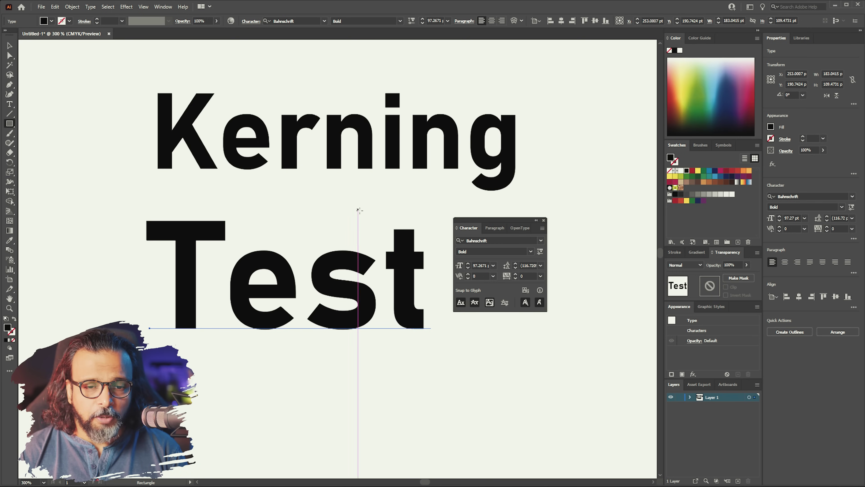
pyautogui.moveTo(378, 194); pyautogui.dragTo(385, 401)
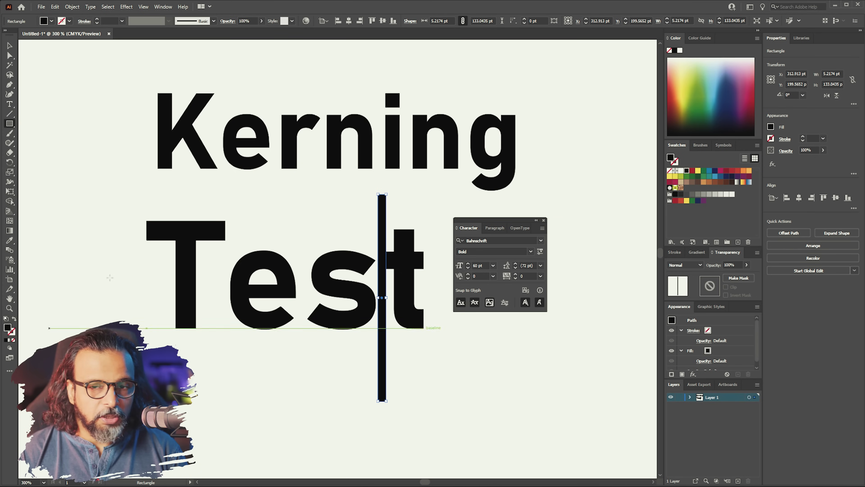
pyautogui.click(676, 100)
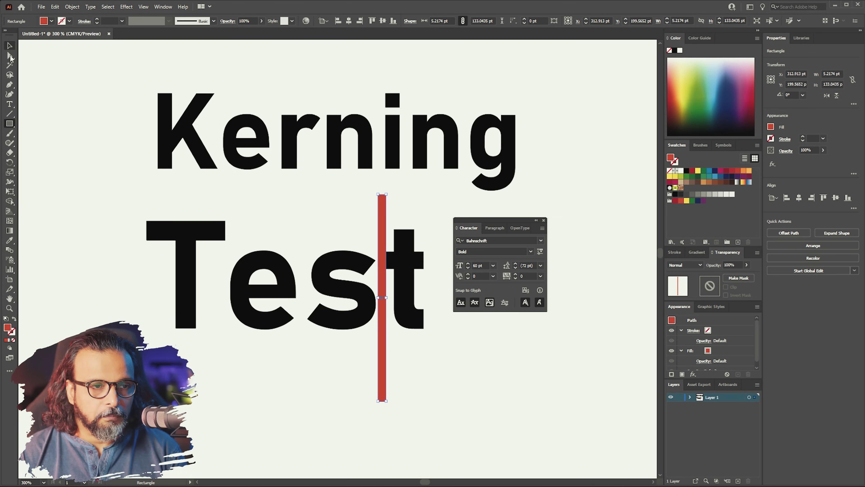
pyautogui.press('v')
pyautogui.scroll(5, 399, 286)
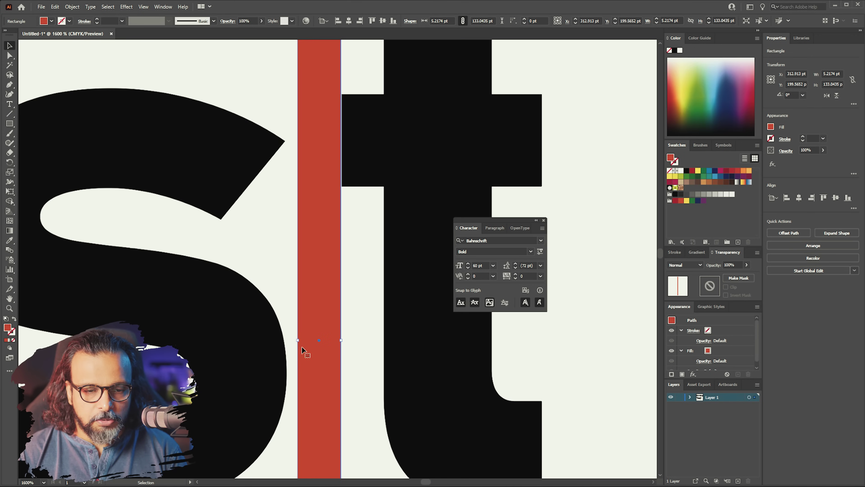
# Widen the red rectangle to about 6.8 pt to fill the s–t gap and place a copy between the e and s
pyautogui.moveTo(298, 340); pyautogui.dragTo(284, 340)
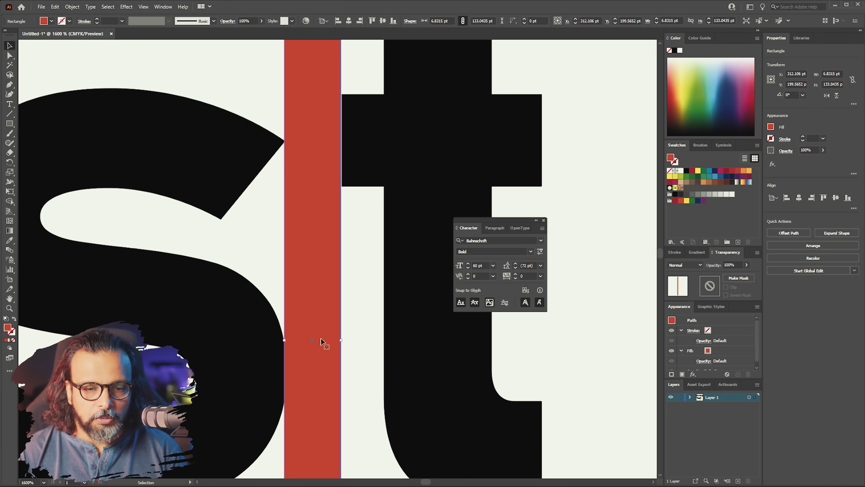
pyautogui.moveTo(339, 338); pyautogui.dragTo(233, 349)
pyautogui.scroll(-6, 344, 334)
pyautogui.scroll(2, 347, 332)
pyautogui.scroll(2, 197, 337)
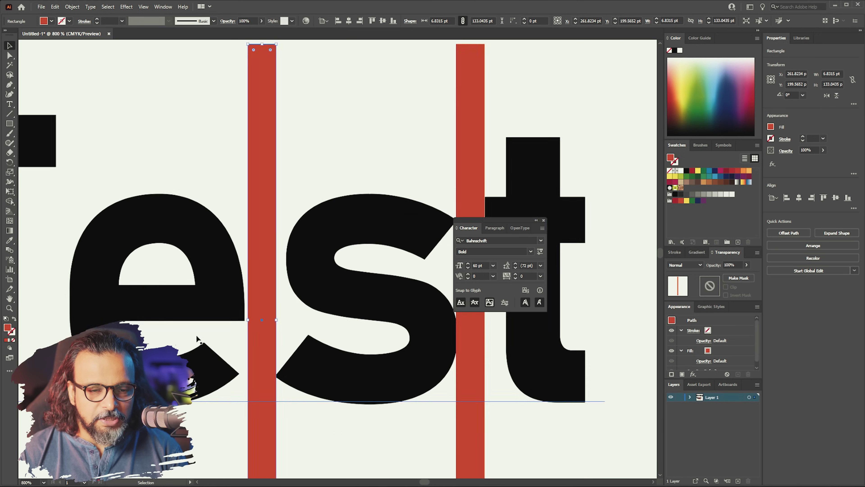
# Widen the rectangle between the e and s to about 7.6 pt and copy it into the gap between the T and e
pyautogui.scroll(1, 198, 339)
pyautogui.moveTo(276, 311); pyautogui.dragTo(270, 309)
pyautogui.scroll(-4, 316, 308)
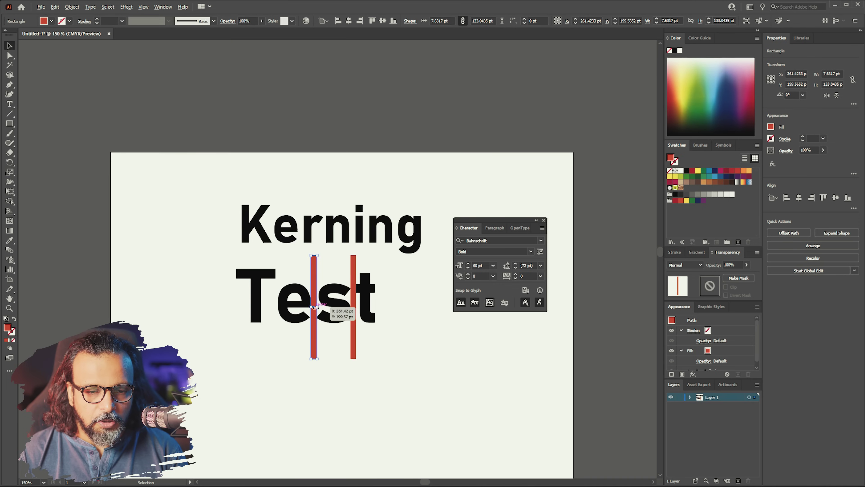
pyautogui.moveTo(313, 343); pyautogui.dragTo(237, 341)
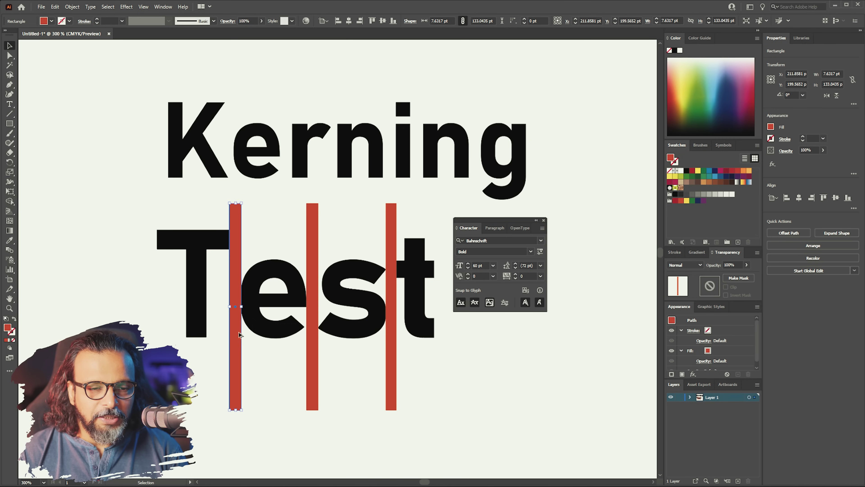
# Send the red rectangle between the T and e to the back, behind the "Test" text
pyautogui.scroll(5, 231, 233)
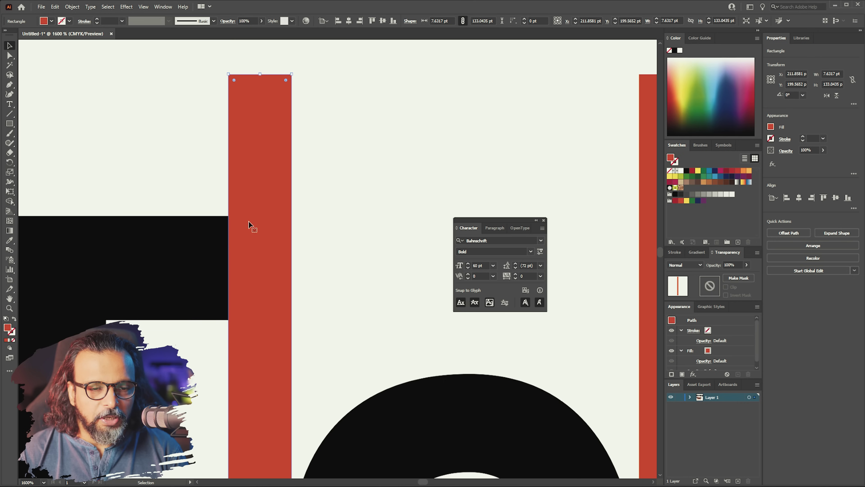
pyautogui.rightClick(268, 130)
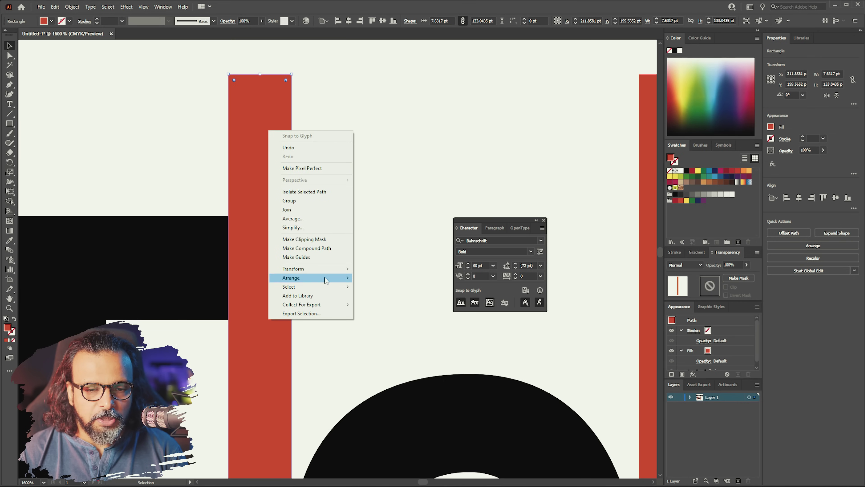
pyautogui.moveTo(327, 278)
pyautogui.click(393, 303)
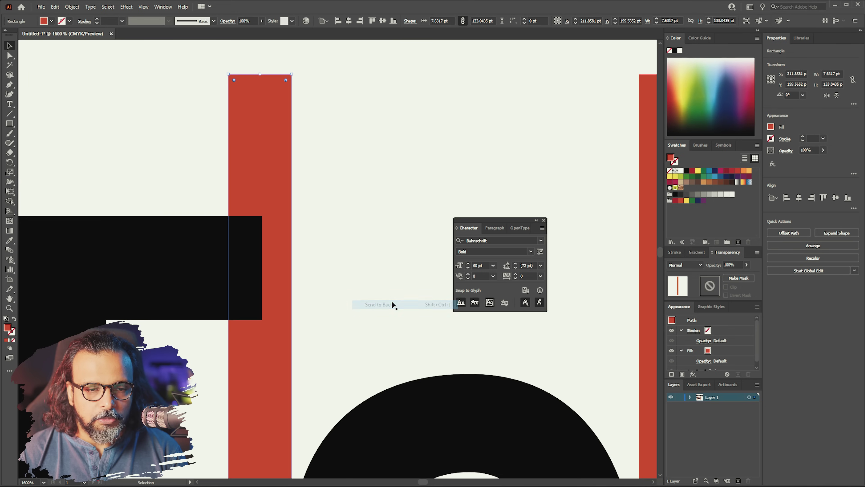
pyautogui.click(387, 122)
pyautogui.scroll(-3, 386, 122)
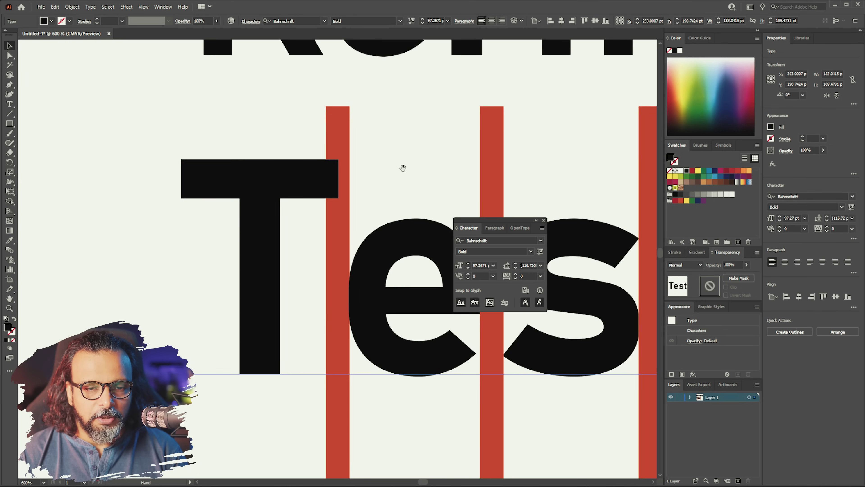
pyautogui.moveTo(400, 168); pyautogui.dragTo(353, 195)
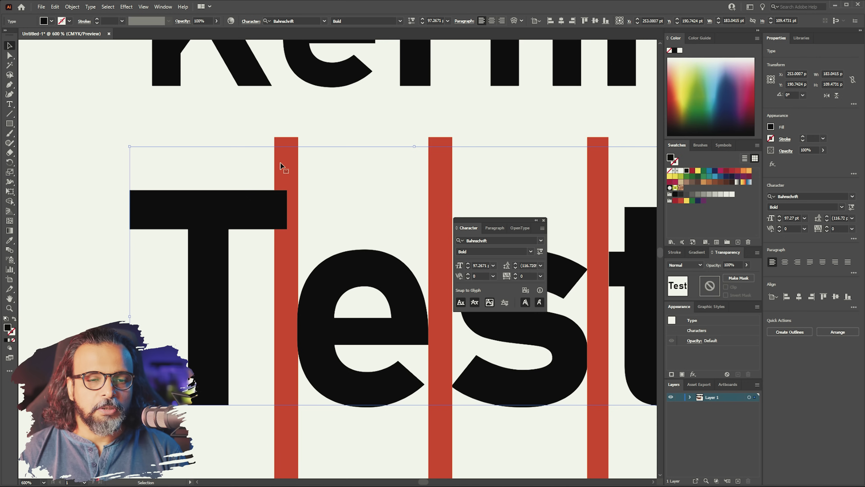
# Move the word "Kerning" up clear of the rectangles and narrow the T–e rectangle to about 3.8 pt
pyautogui.click(288, 143)
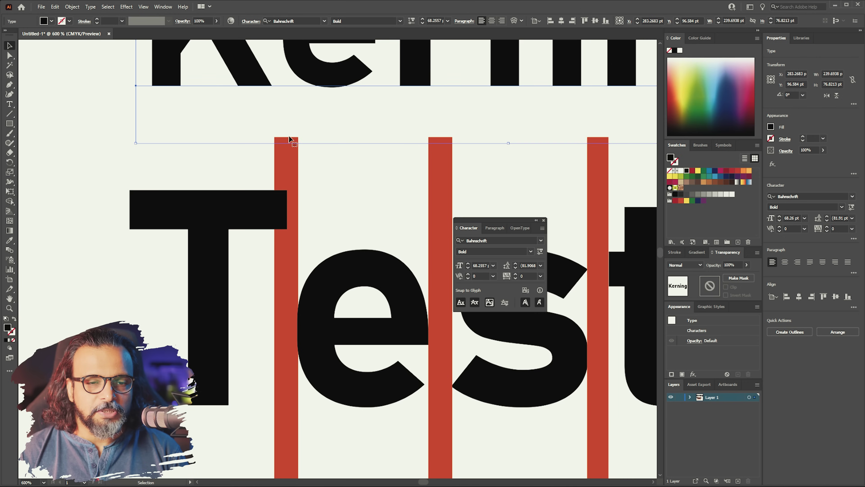
pyautogui.moveTo(305, 85); pyautogui.dragTo(327, 80)
pyautogui.click(292, 235)
pyautogui.moveTo(275, 226); pyautogui.dragTo(285, 226)
pyautogui.scroll(-3, 278, 363)
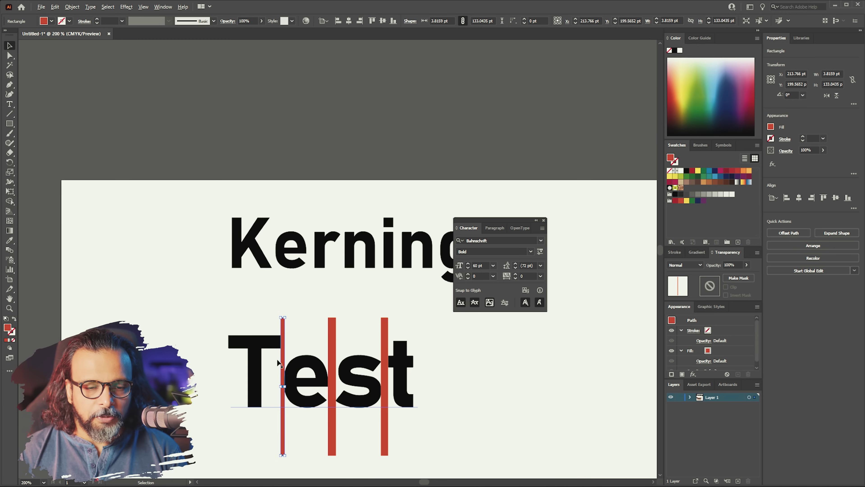
# Select all three red spacer rectangles between the letters of "Test" and delete them
pyautogui.scroll(2, 278, 363)
pyautogui.moveTo(381, 320); pyautogui.dragTo(338, 232)
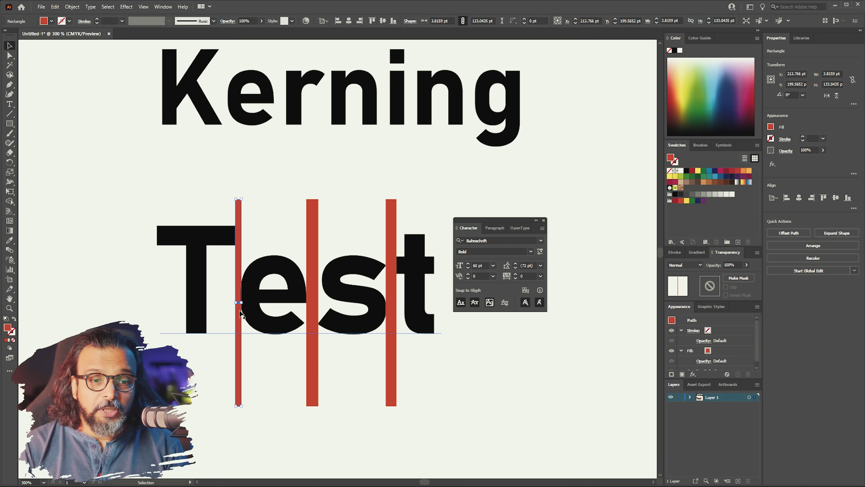
pyautogui.keyDown('shift'); pyautogui.click(310, 213); pyautogui.keyUp('shift')
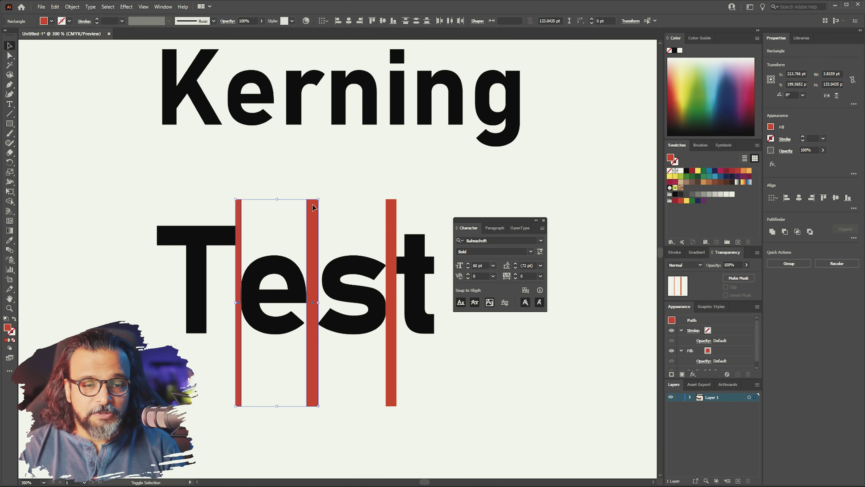
pyautogui.keyDown('shift'); pyautogui.click(393, 210); pyautogui.keyUp('shift')
pyautogui.press('Delete')
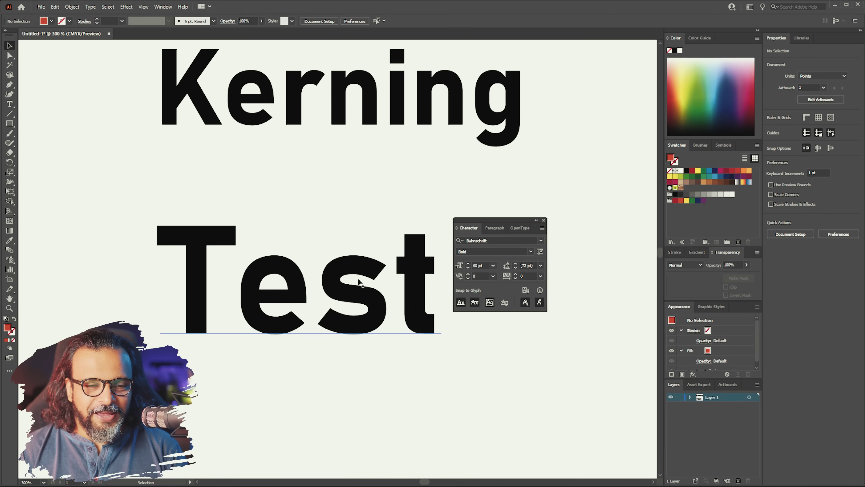
# Move the "Test" text slightly up toward "Kerning" and set its kerning to Optical
pyautogui.doubleClick(250, 286)
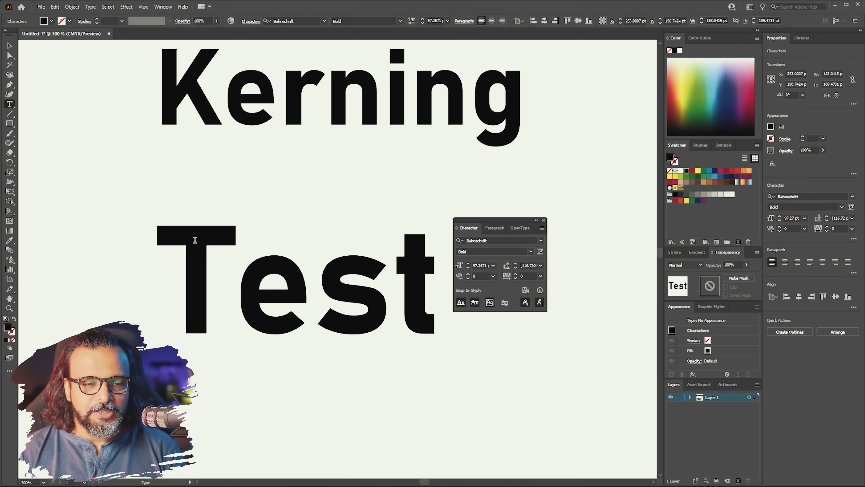
pyautogui.click(10, 48)
pyautogui.moveTo(190, 246); pyautogui.dragTo(184, 221)
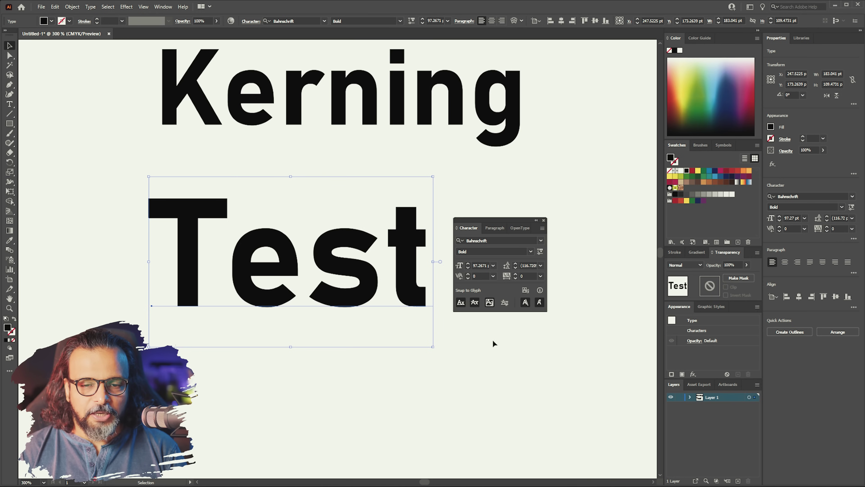
pyautogui.click(493, 276)
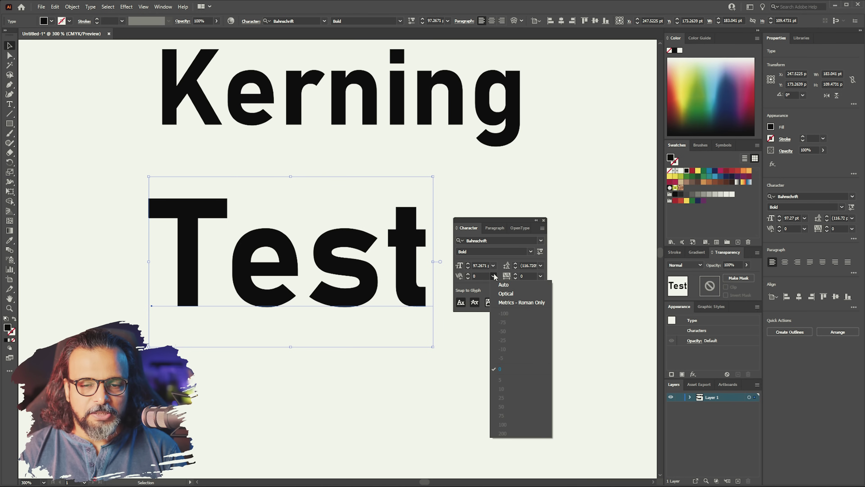
pyautogui.click(503, 294)
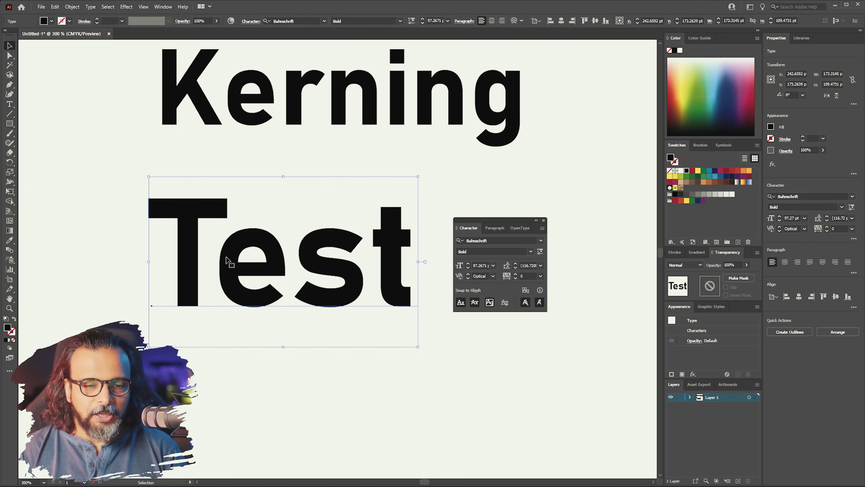
# Place the text cursor between the T and e of "Test" and try kerning values of -14 and -100
pyautogui.doubleClick(226, 265)
pyautogui.click(485, 275)
pyautogui.write('-1')
pyautogui.press('Return')
pyautogui.write('-14')
pyautogui.press('Return')
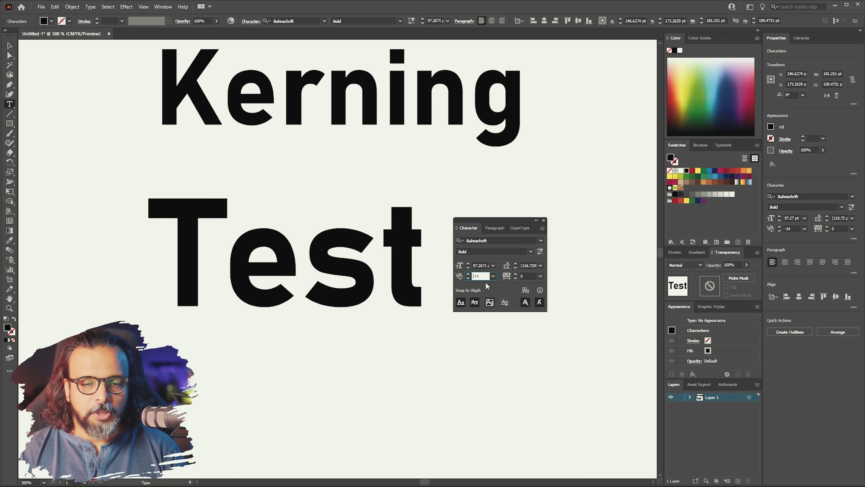
pyautogui.click(493, 276)
pyautogui.click(503, 313)
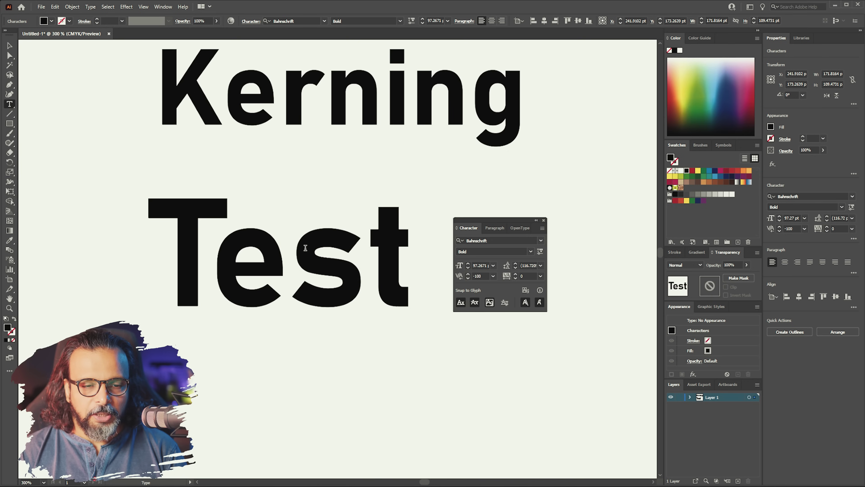
# Fine-tune the kerning between the T and e of "Test" to about -125, finish editing and deselect the text
pyautogui.click(482, 276)
pyautogui.scroll(-20, 485, 278)
pyautogui.scroll(-1, 485, 279)
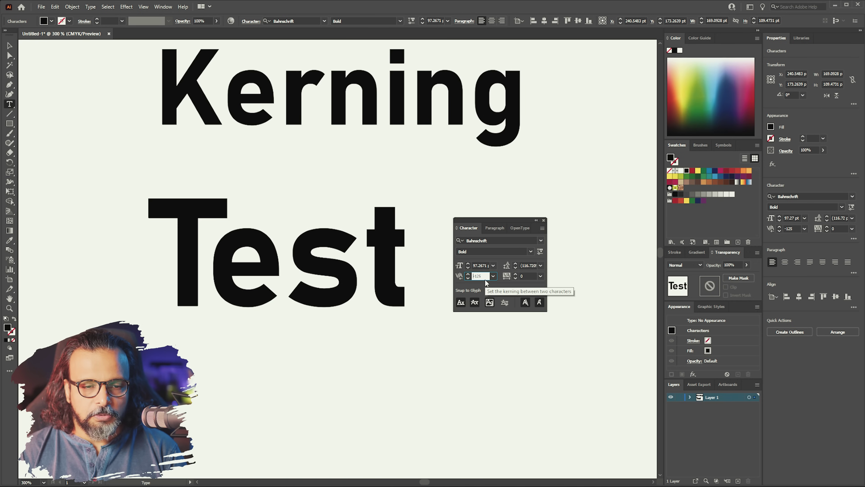
pyautogui.click(14, 45)
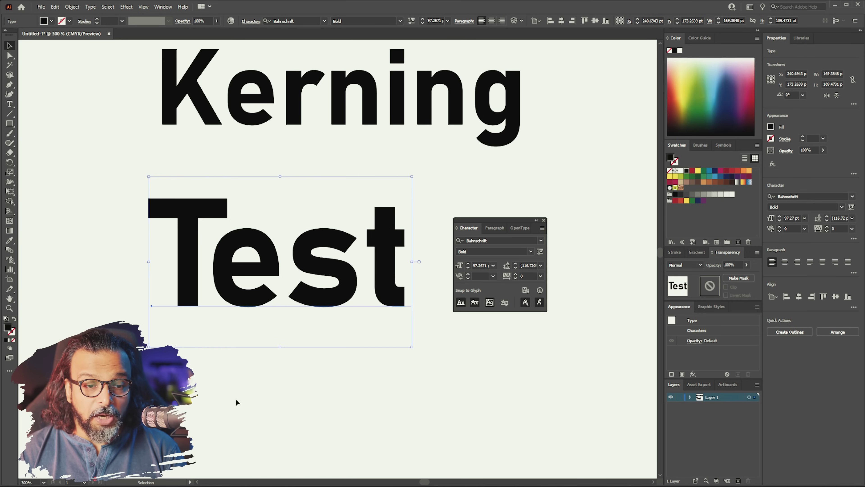
pyautogui.click(210, 343)
# Place the text cursor between the s and t of "Test" and tighten the kerning of that pair
pyautogui.scroll(2, 191, 267)
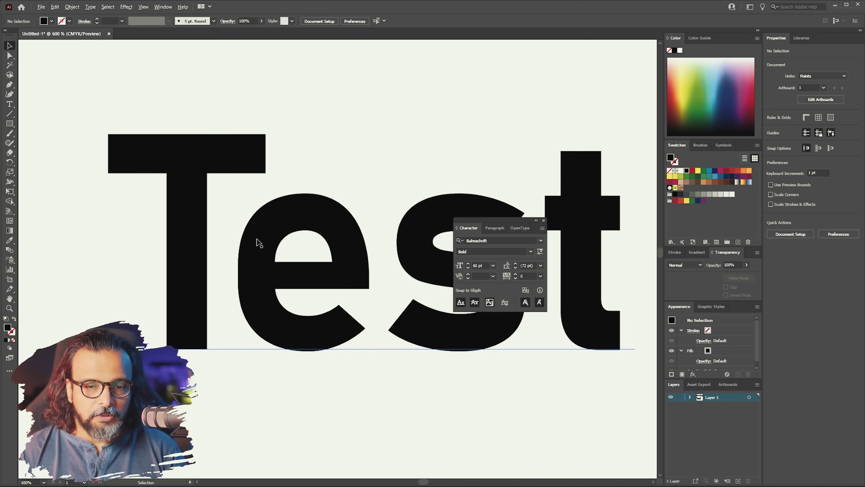
pyautogui.scroll(-3, 260, 242)
pyautogui.scroll(1, 275, 247)
pyautogui.doubleClick(394, 230)
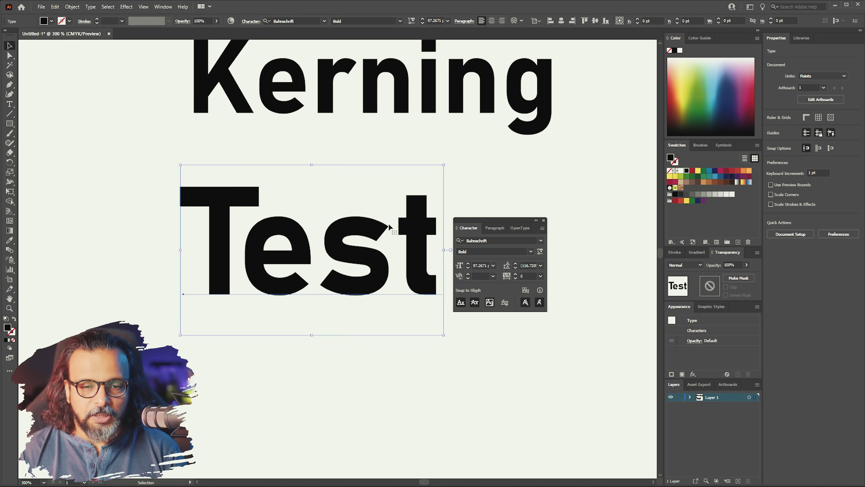
pyautogui.click(484, 276)
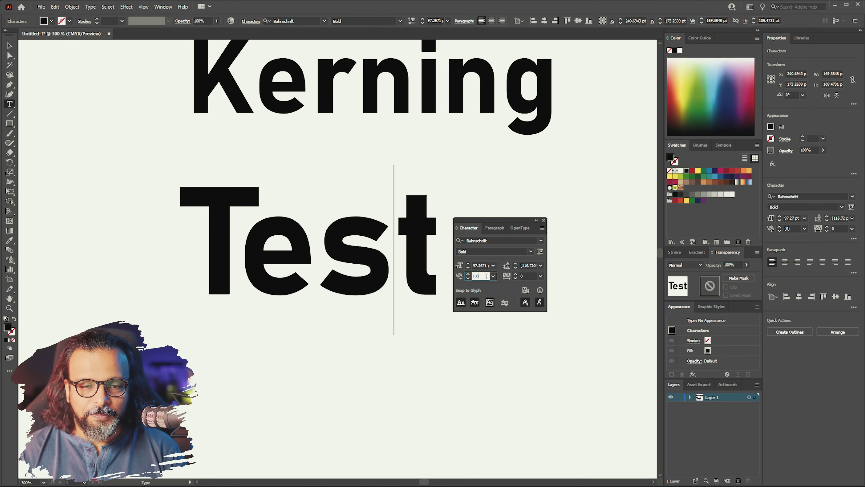
pyautogui.scroll(-20, 486, 276)
pyautogui.press('Return')
# Tighten the kerning between the e and s of "Test" to about -31 and finish editing the text
pyautogui.press('Left')
pyautogui.click(483, 276)
pyautogui.scroll(-15, 487, 276)
pyautogui.scroll(-20, 487, 276)
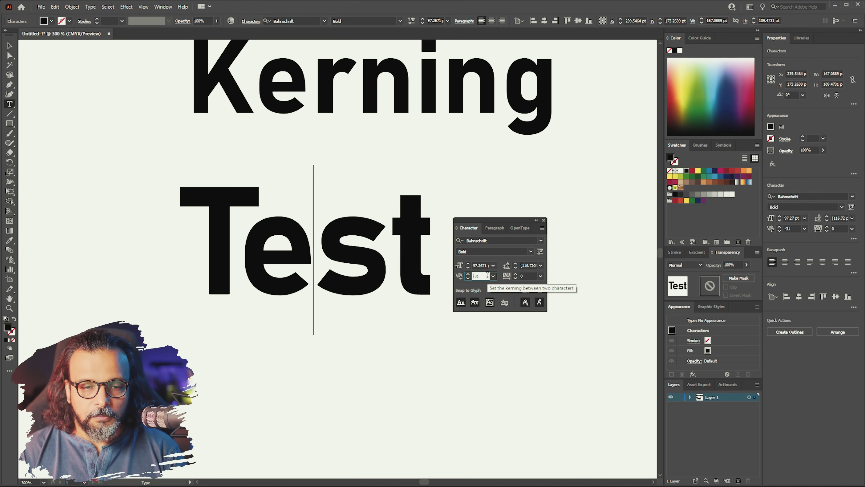
pyautogui.press('Escape')
pyautogui.click(287, 346)
pyautogui.scroll(-2, 295, 322)
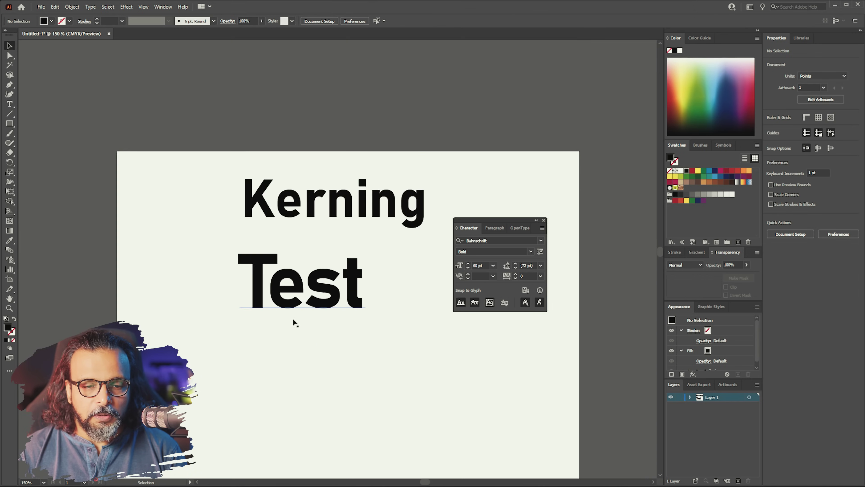
# Duplicate the hand-kerned "Test" directly below the original and set the copy's kerning to Optical
pyautogui.moveTo(324, 293); pyautogui.dragTo(334, 257)
pyautogui.scroll(3, 284, 242)
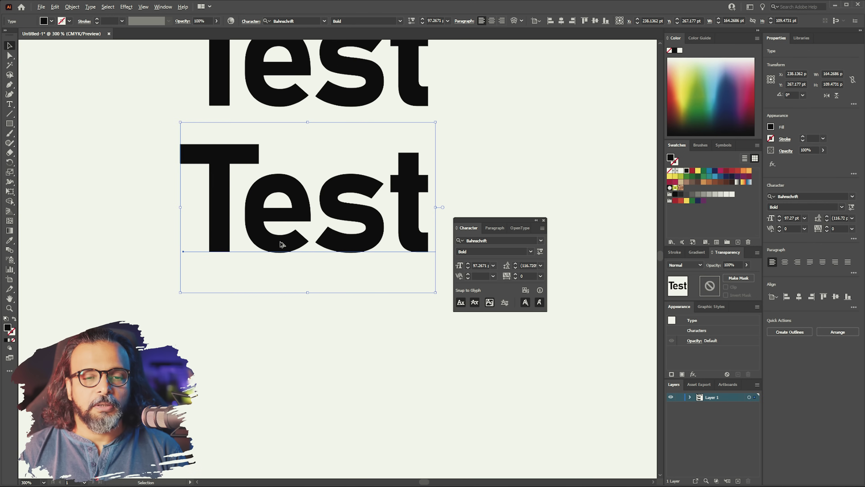
pyautogui.click(493, 275)
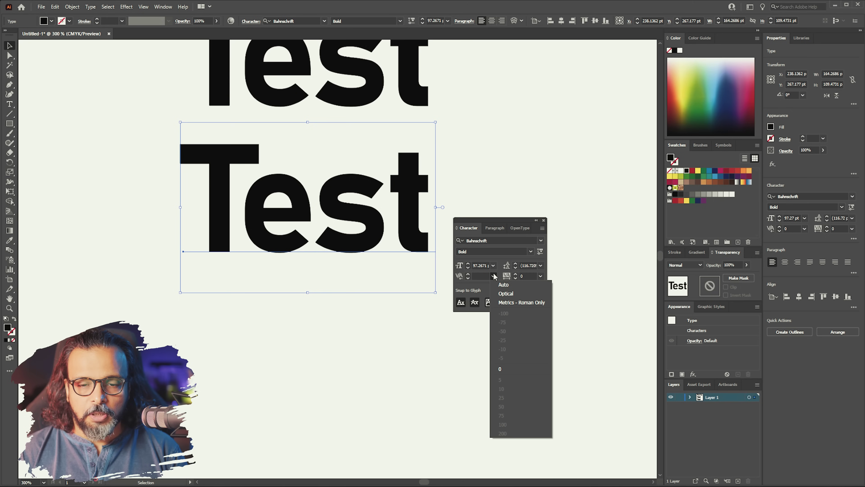
pyautogui.click(504, 294)
pyautogui.click(473, 149)
# Set the kerning of the lower "Test" copy to 0 and deselect it to compare with the upper word
pyautogui.scroll(-2, 412, 184)
pyautogui.moveTo(417, 188); pyautogui.dragTo(352, 237)
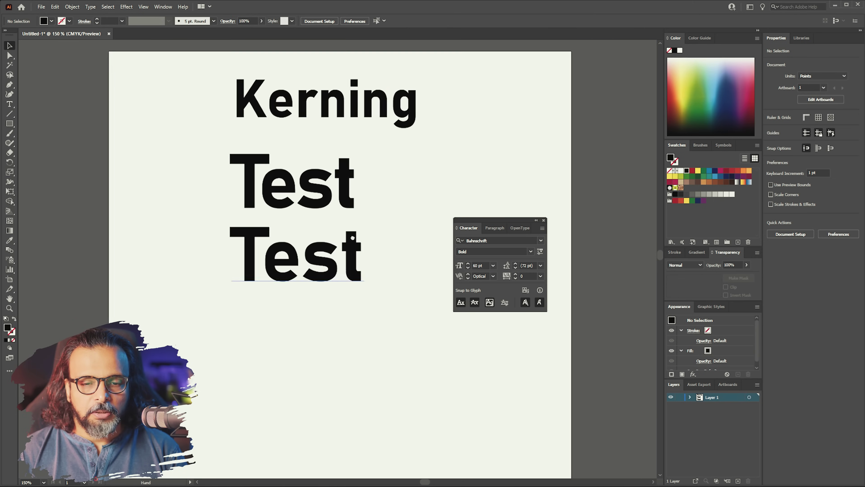
pyautogui.click(356, 274)
pyautogui.click(493, 276)
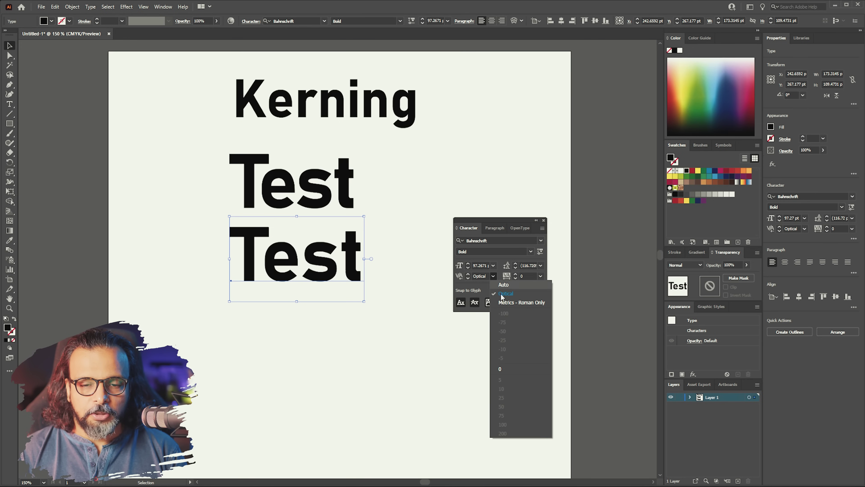
pyautogui.click(510, 368)
pyautogui.click(359, 330)
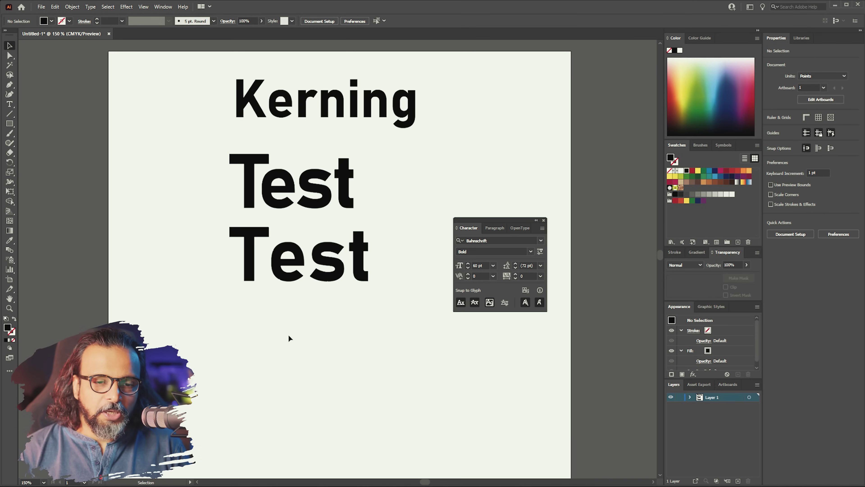
# Switch the kerning of the lower "Test" back to Optical and deselect it
pyautogui.click(356, 272)
pyautogui.click(492, 276)
pyautogui.click(499, 294)
pyautogui.click(327, 382)
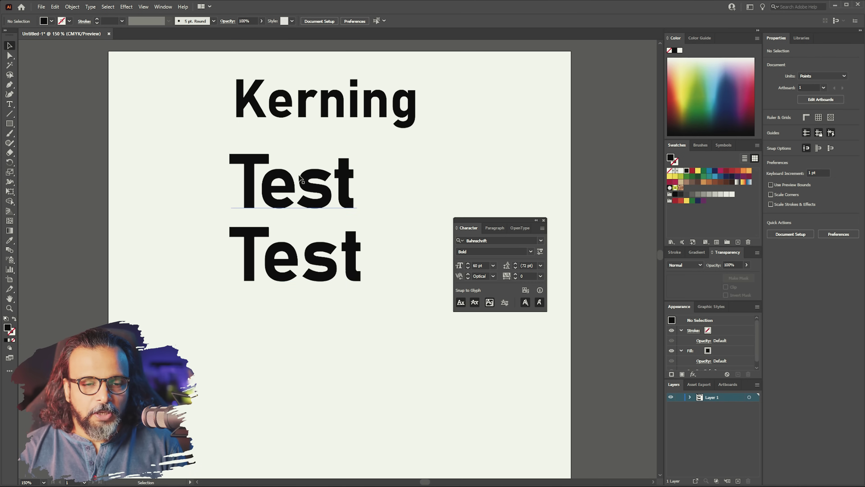
# Replace the lower "Test" with a fresh copy of the hand-kerned "Test" above it
pyautogui.click(294, 273)
pyautogui.press('Delete')
pyautogui.moveTo(293, 179); pyautogui.dragTo(294, 262)
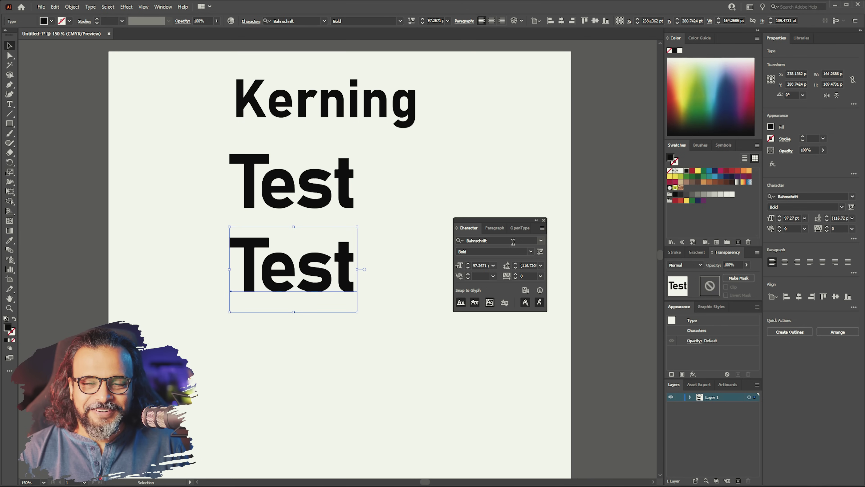
# Reveal the additional character options and set the lower "Test" in All Caps
pyautogui.click(542, 228)
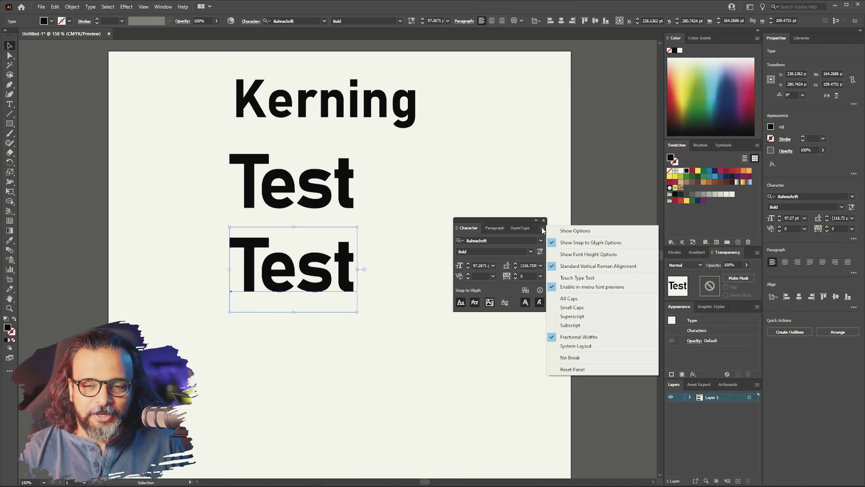
pyautogui.click(571, 231)
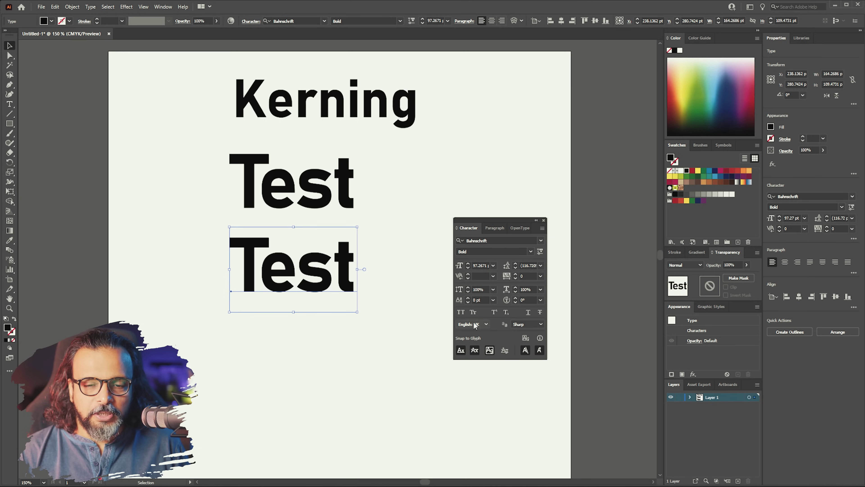
pyautogui.click(461, 312)
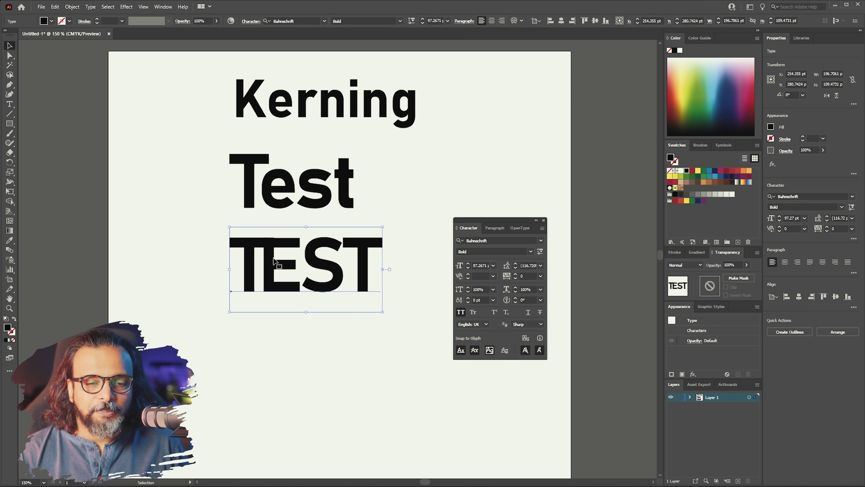
# Loosen the kerning between the T and E of the all-caps "TEST" so the two letters no longer overlap
pyautogui.doubleClick(270, 277)
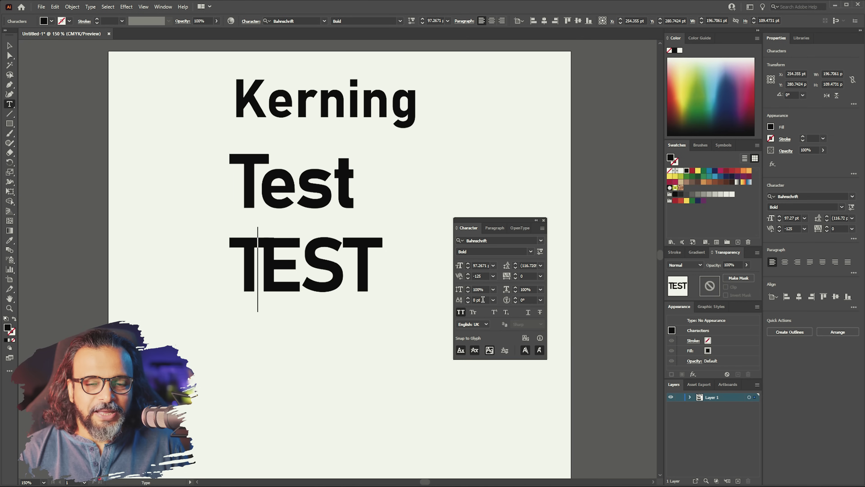
pyautogui.click(488, 276)
pyautogui.scroll(10, 487, 276)
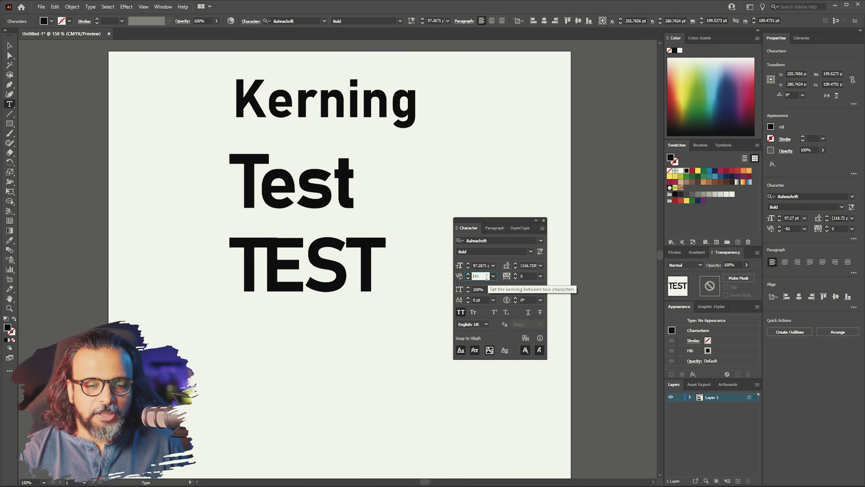
pyautogui.scroll(8, 486, 277)
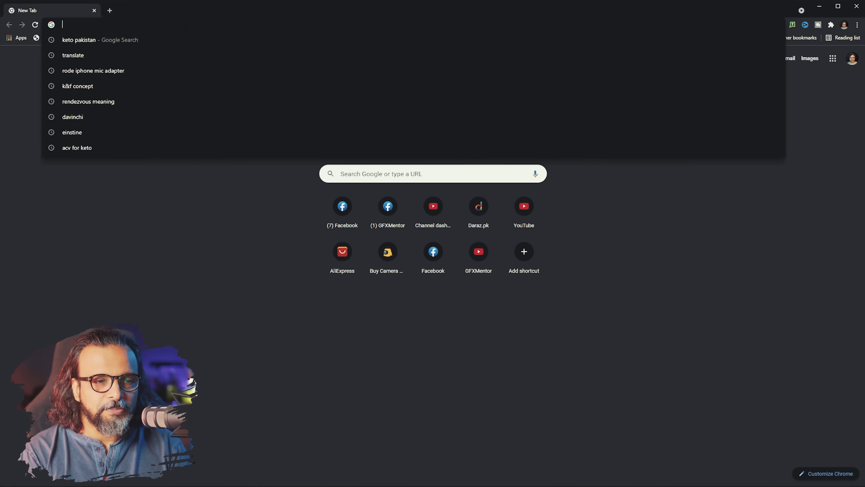
# Switch to Chrome, go to method.ac and open the KernType letter-spacing game
pyautogui.write('m')
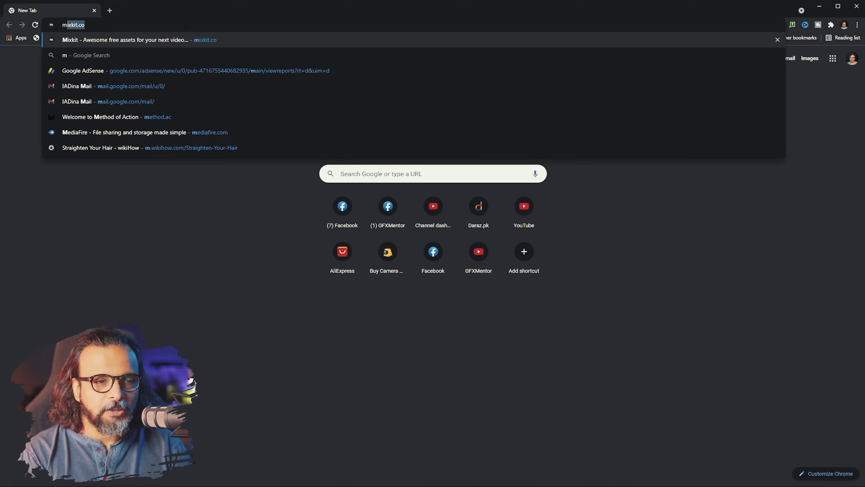
pyautogui.write('et')
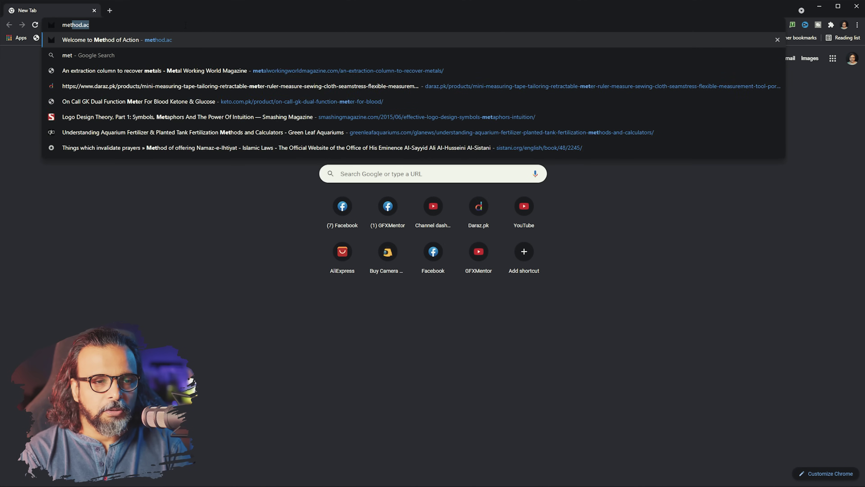
pyautogui.press('Return')
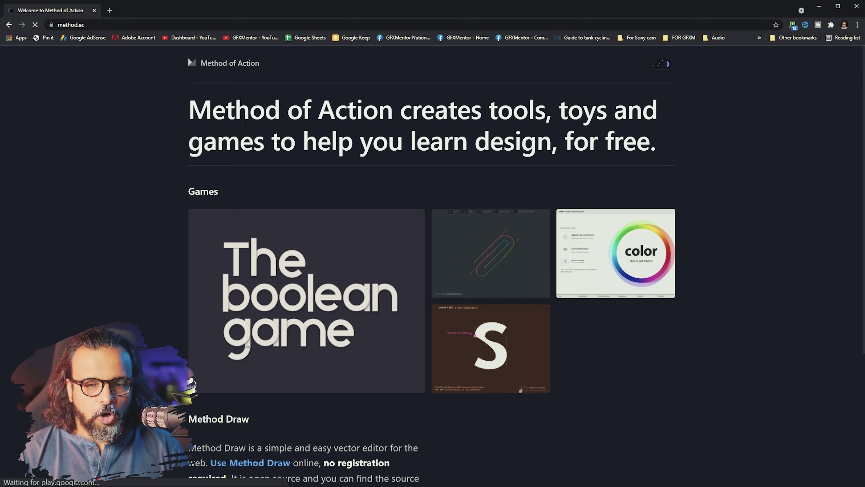
pyautogui.scroll(-2, 605, 245)
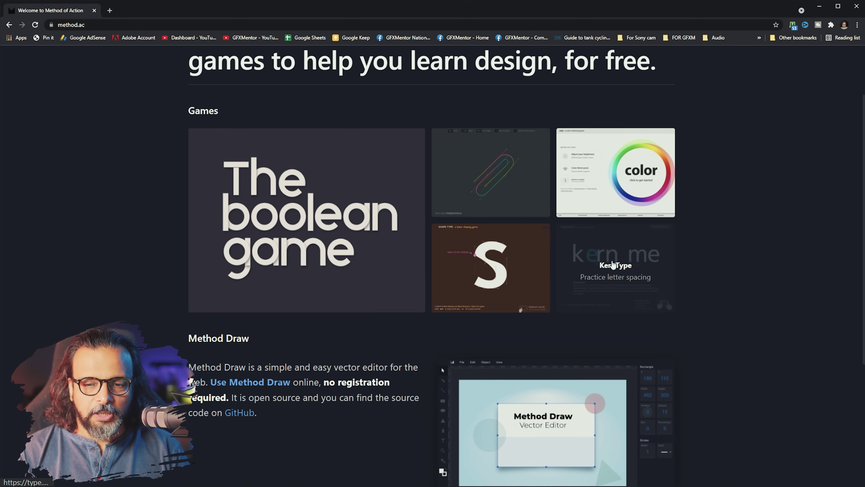
pyautogui.scroll(2, 598, 257)
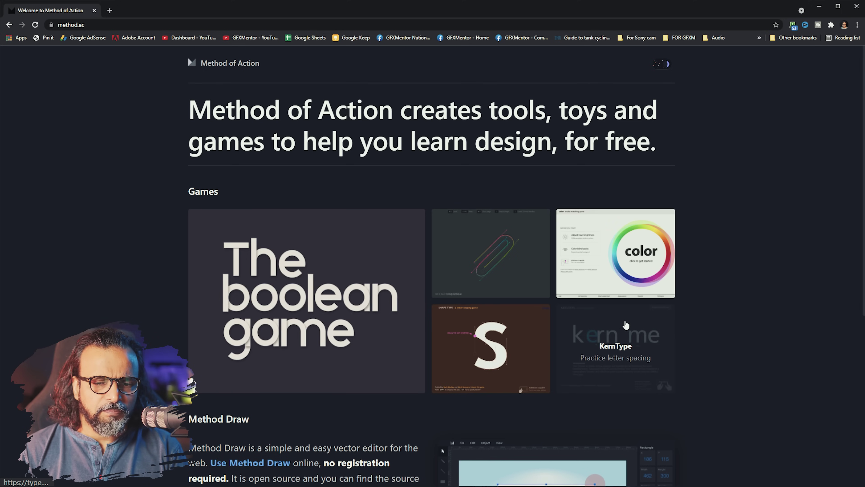
pyautogui.click(611, 347)
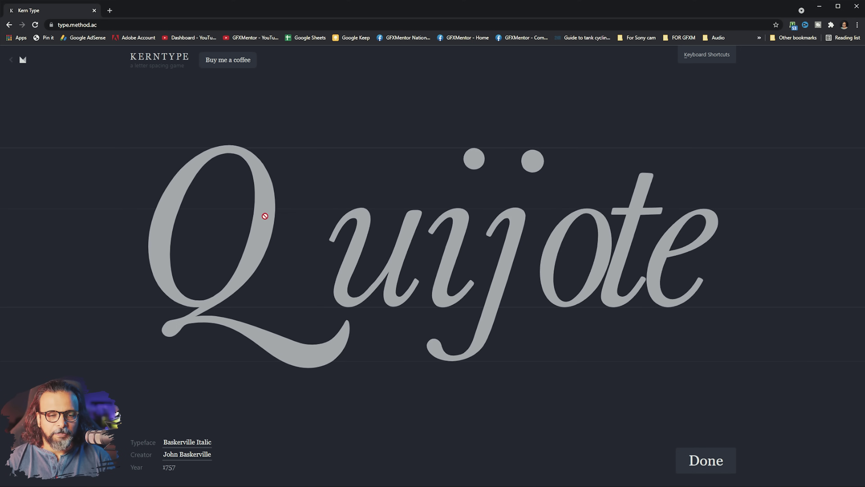
# Move the u, i, j, o and t of "Quijote" closer to the Q to even out the letter spacing
pyautogui.moveTo(401, 270); pyautogui.dragTo(344, 269)
pyautogui.moveTo(451, 262); pyautogui.dragTo(418, 263)
pyautogui.moveTo(497, 274); pyautogui.dragTo(474, 273)
pyautogui.moveTo(534, 266); pyautogui.dragTo(527, 266)
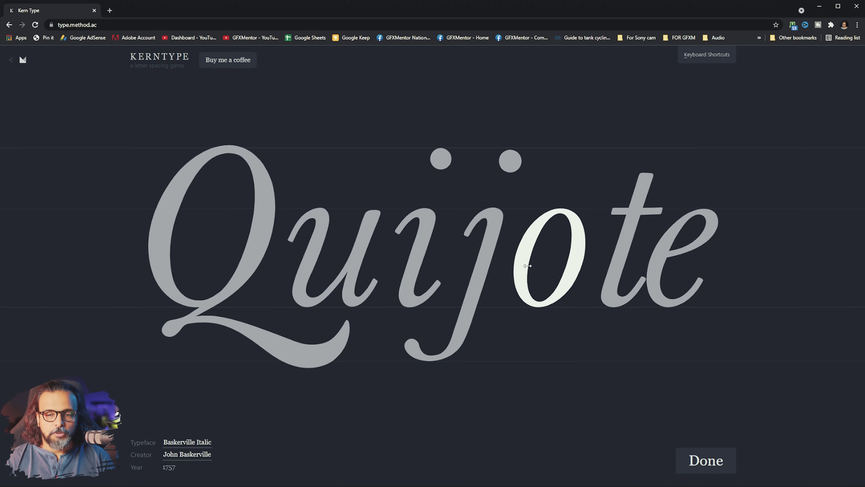
pyautogui.moveTo(609, 259); pyautogui.dragTo(547, 264)
# Fine-tune the positions of the j, o and t in "Quijote" and submit the spacing for scoring
pyautogui.moveTo(485, 270); pyautogui.dragTo(486, 270)
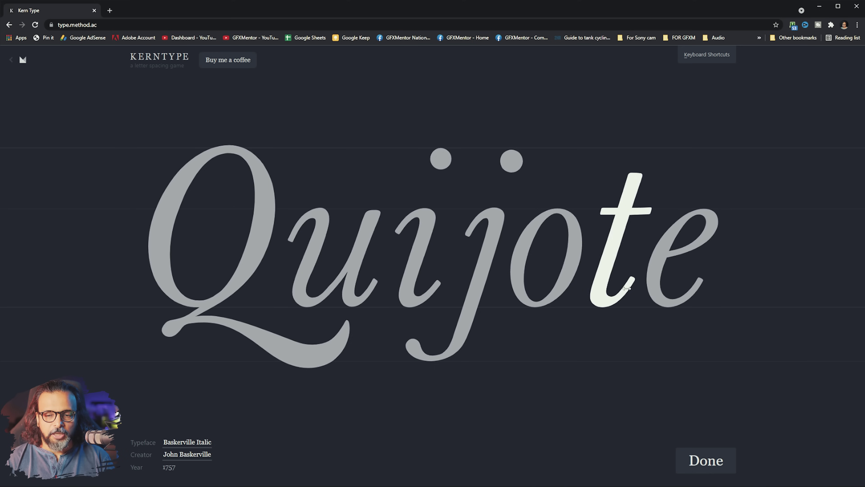
pyautogui.moveTo(488, 263); pyautogui.dragTo(514, 268)
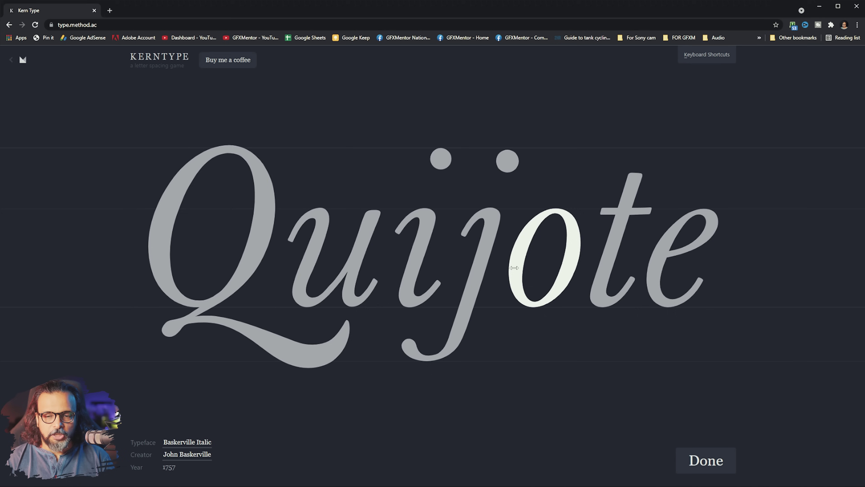
pyautogui.moveTo(605, 264); pyautogui.dragTo(604, 264)
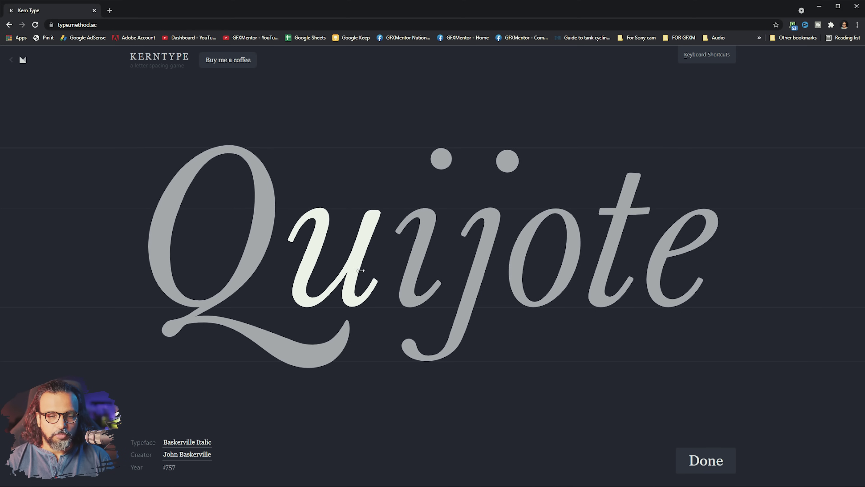
pyautogui.click(698, 460)
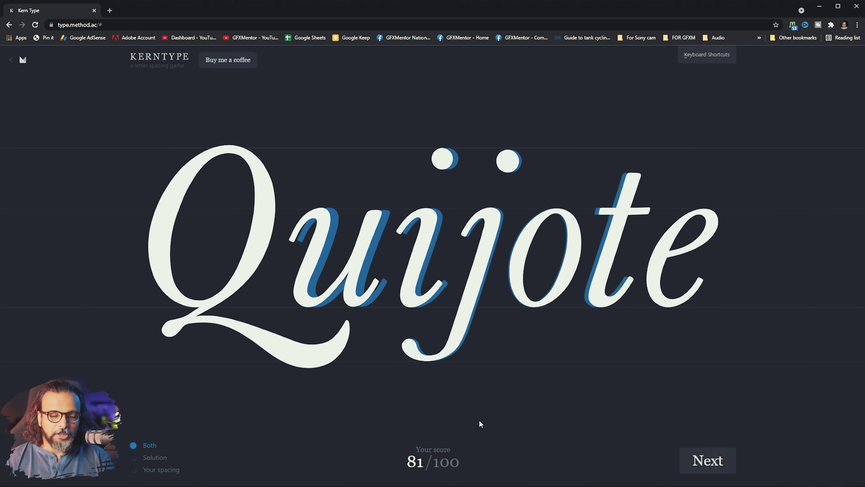